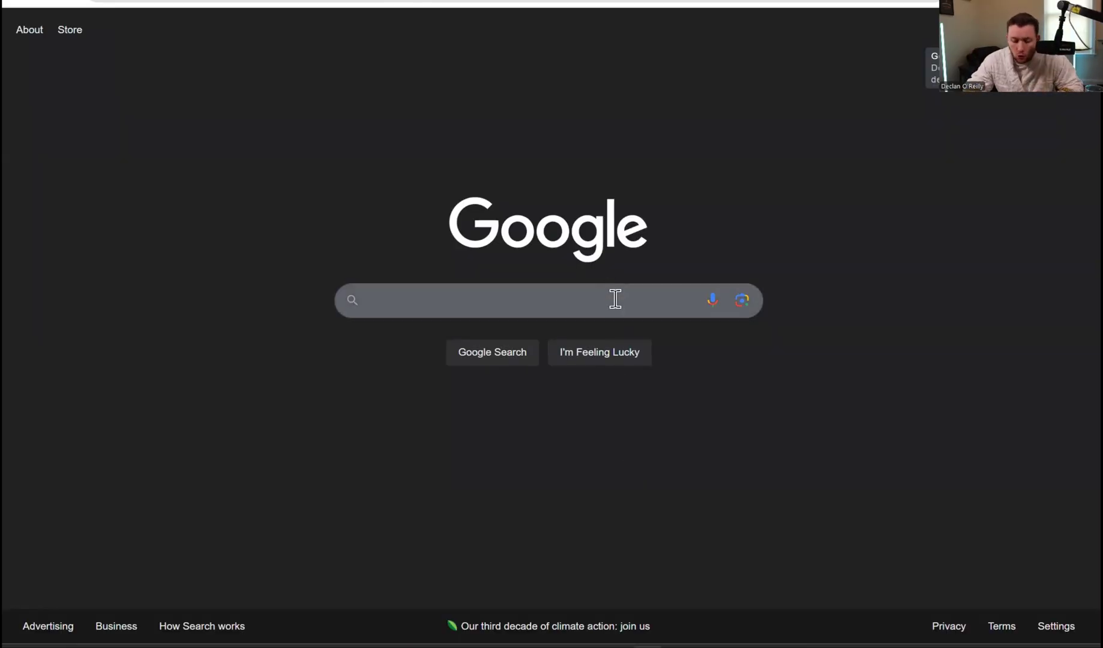
left_click(616, 302)
type("Landscaper cell \"@gmail.com\"")
left_click(744, 232)
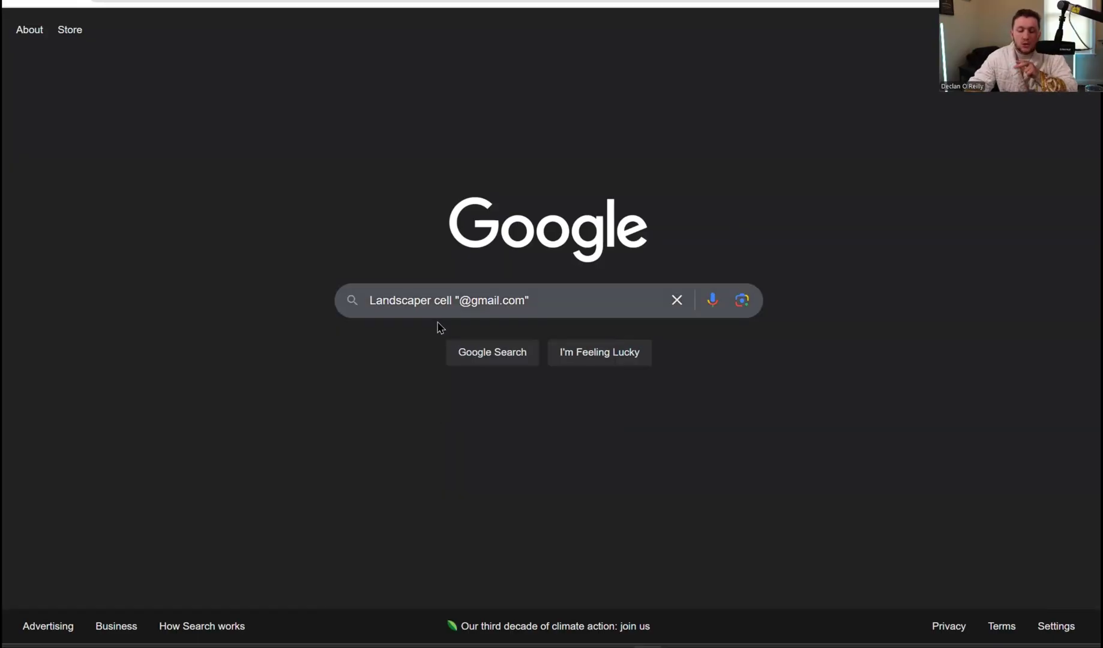
left_click_drag(431, 305, 401, 303)
left_click(584, 306)
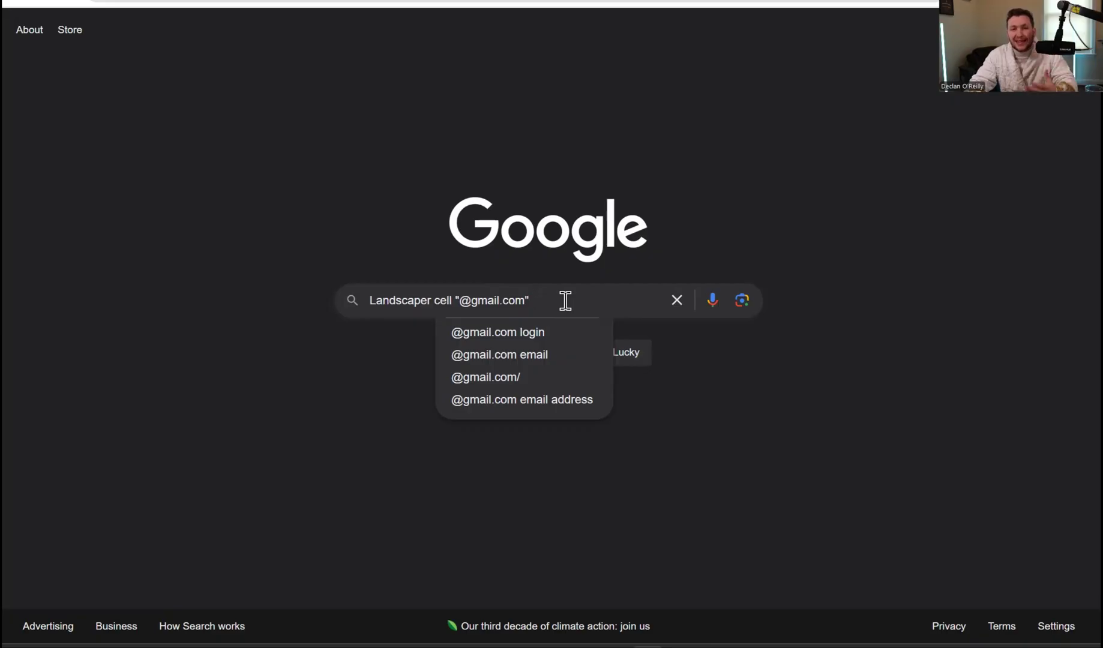
key("Return")
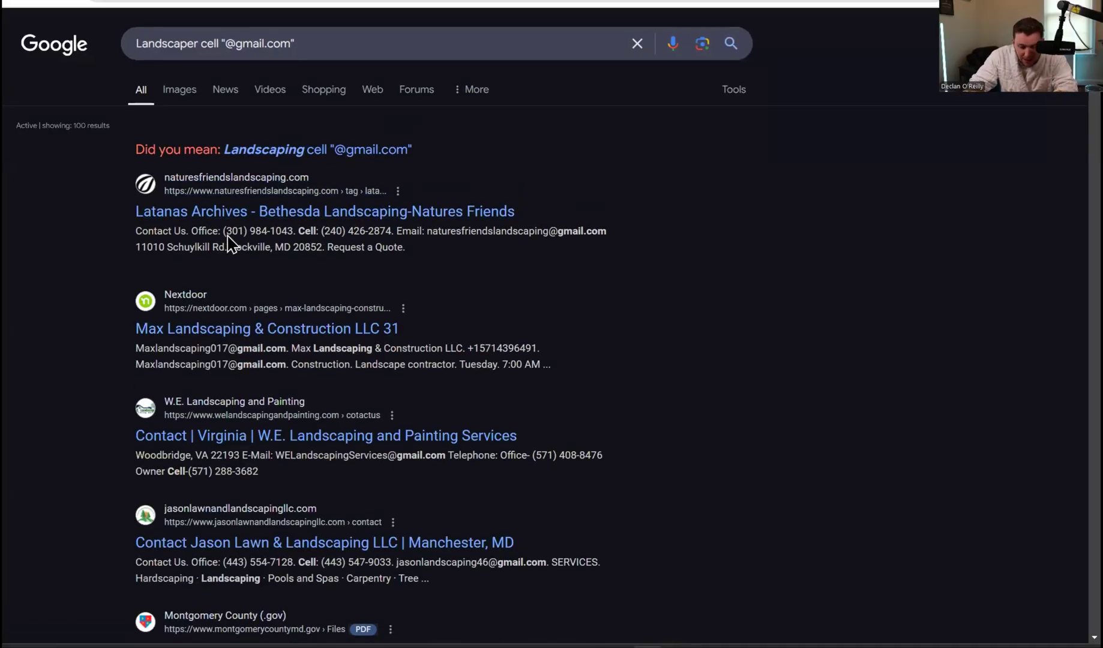
Review the landscaper listings' phone numbers and open the Max Landscaping result in a new tab.
left_click_drag(231, 233, 288, 233)
left_click_drag(447, 233, 488, 234)
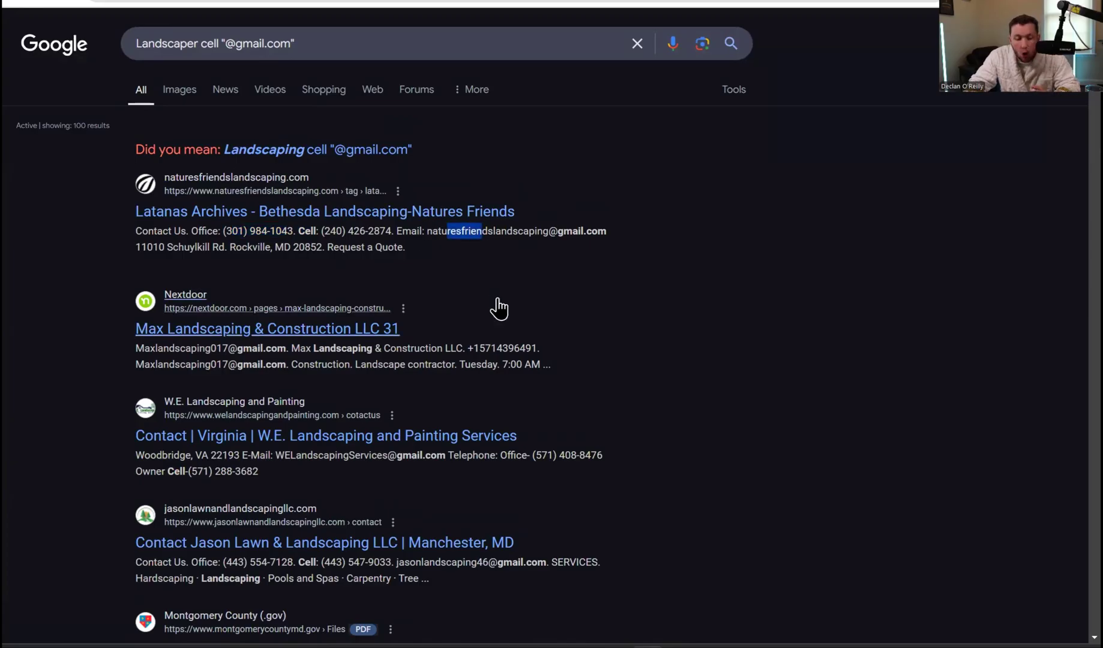
scroll(495, 310, "down", 7)
scroll(490, 314, "down", 7)
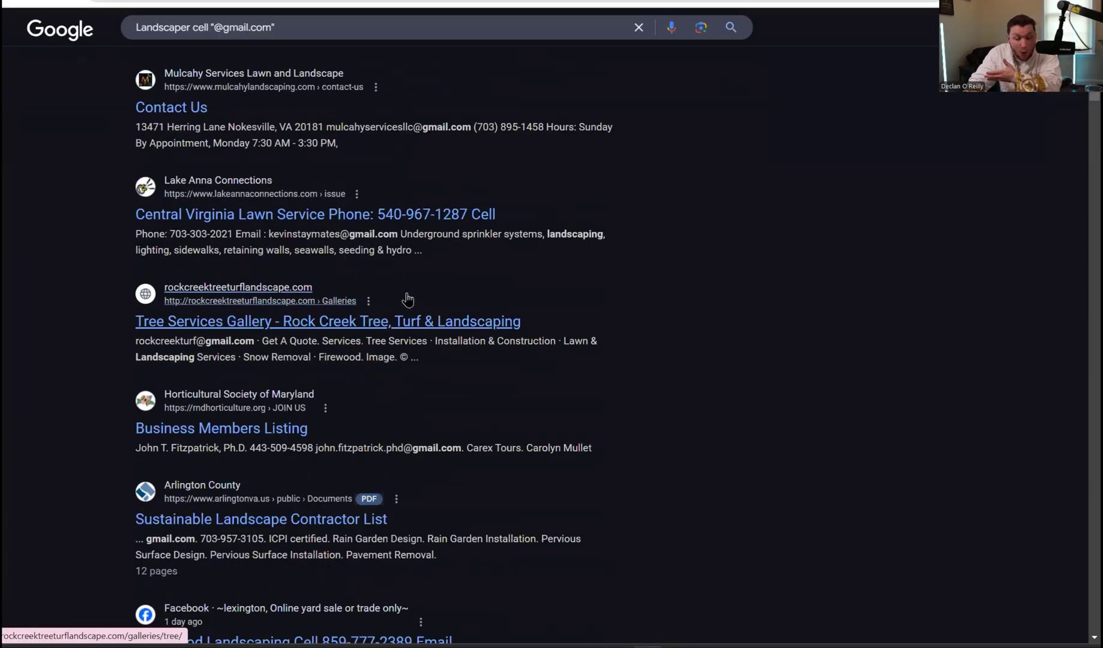
scroll(468, 300, "up", 14)
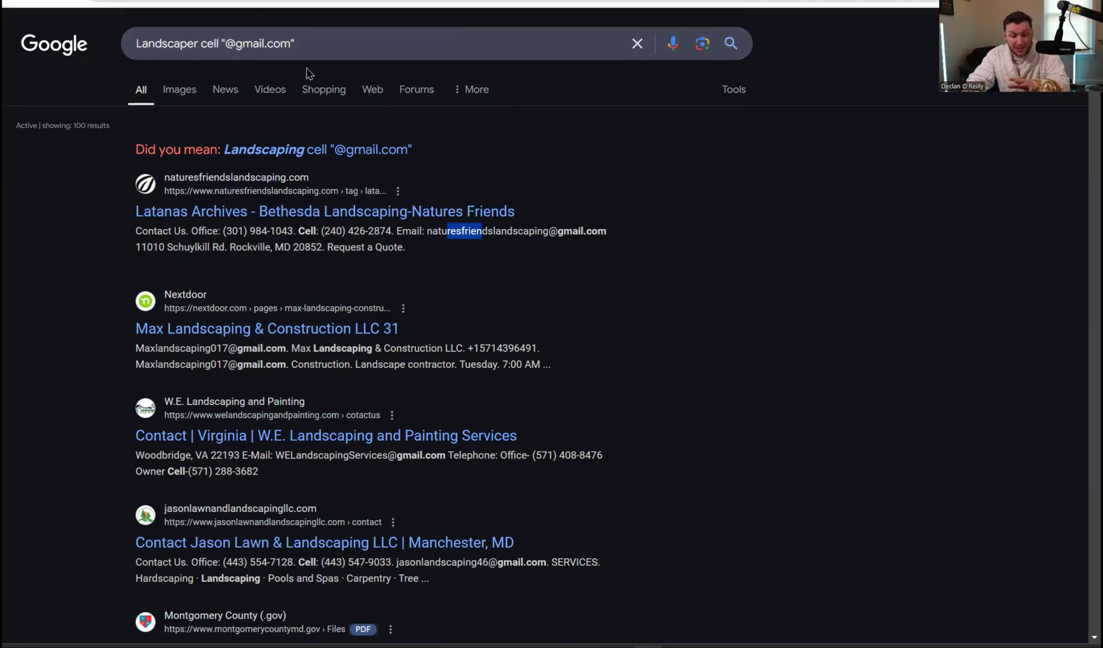
middle_click(612, 329)
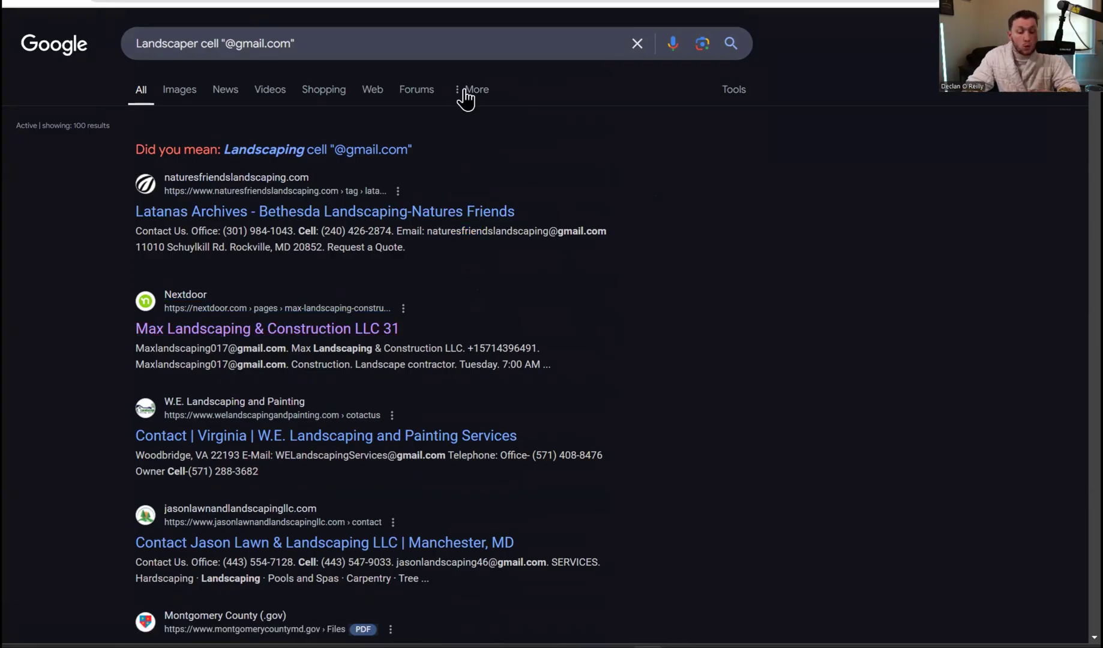
Add "virginia" to the query, rerun the search, and select the word Landscaper.
left_click(425, 56)
type("\"virginia\"")
key("Return")
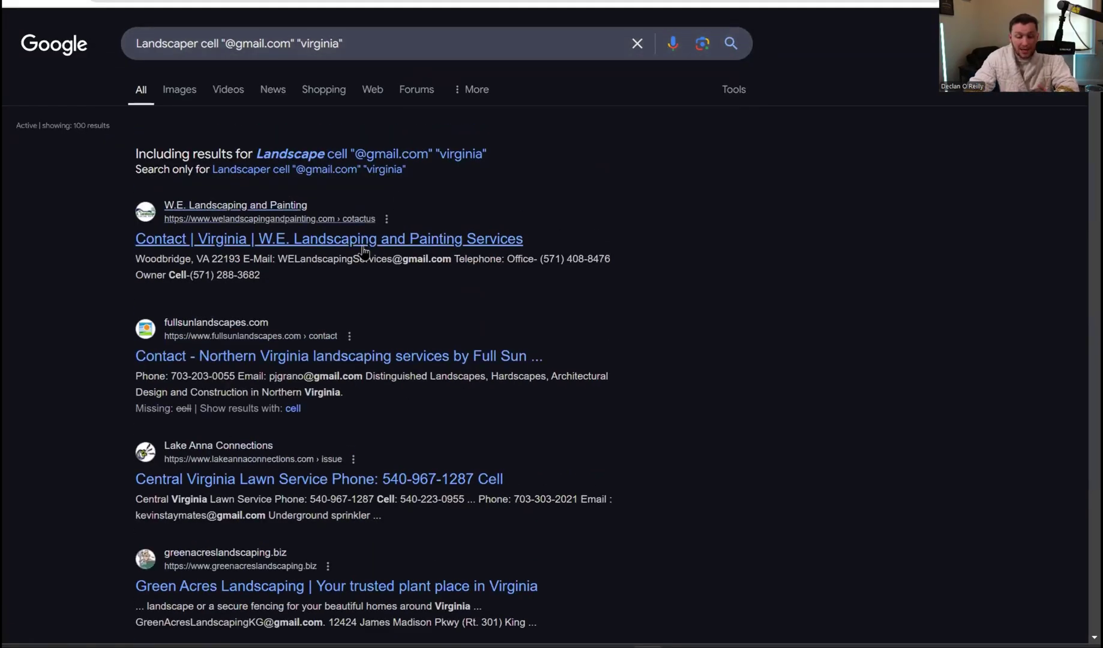
scroll(371, 296, "down", 3)
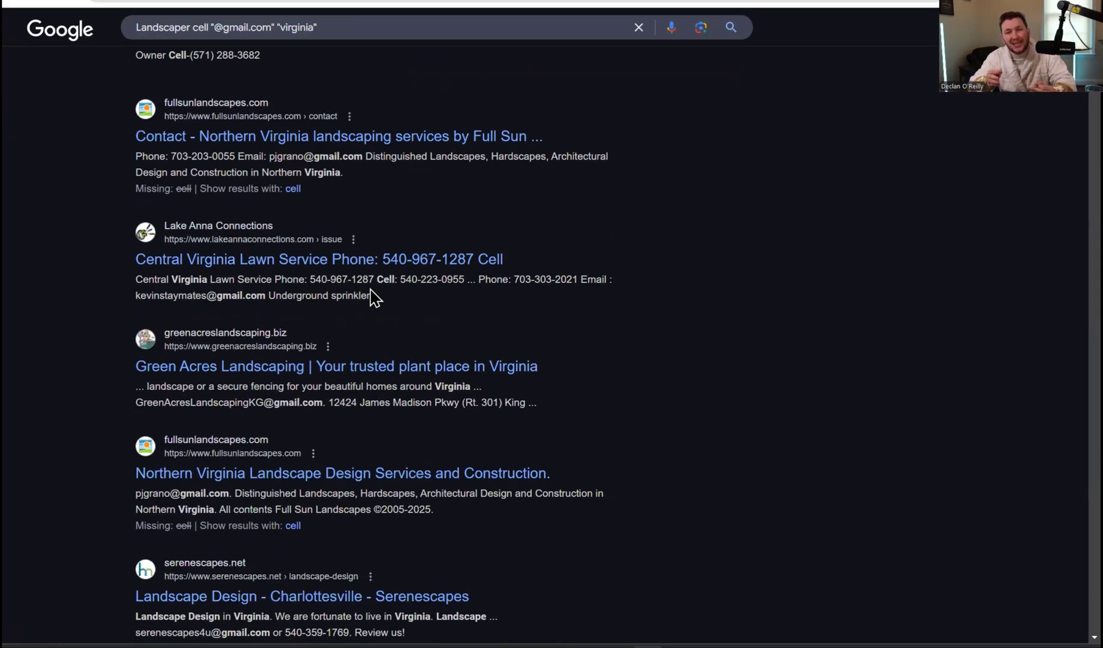
scroll(371, 295, "up", 3)
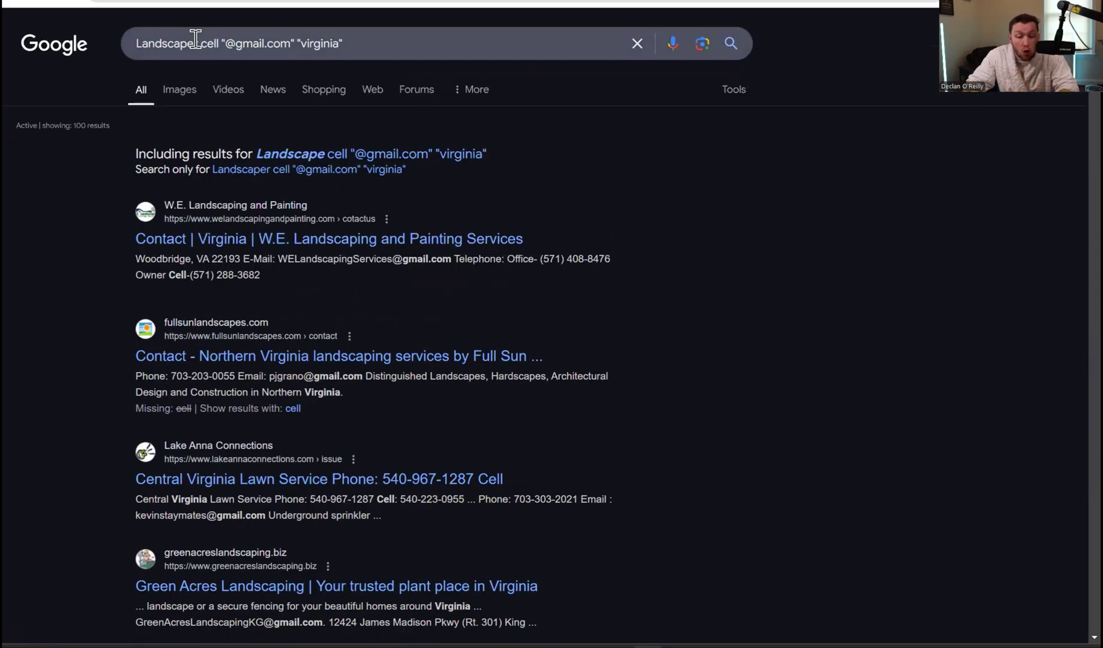
double_click(164, 43)
Replace Landscaper with hvac and search for HVAC Gmail contacts in Virginia.
type("hvac")
key("Return")
scroll(229, 277, "down", 7)
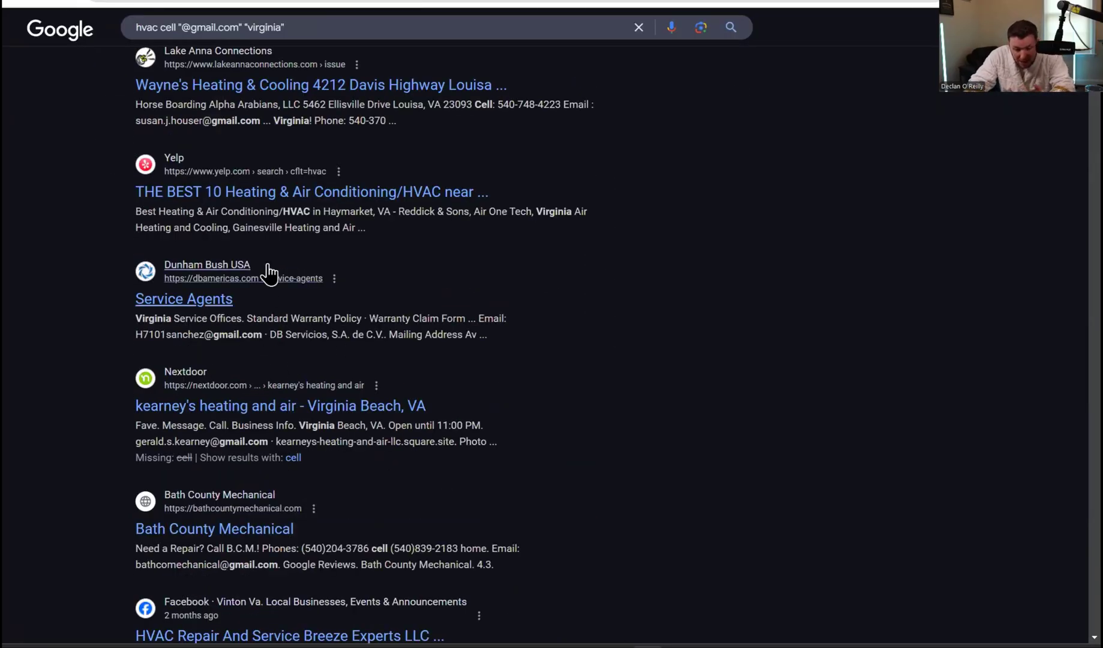
scroll(414, 444, "down", 4)
left_click_drag(308, 42, 258, 42)
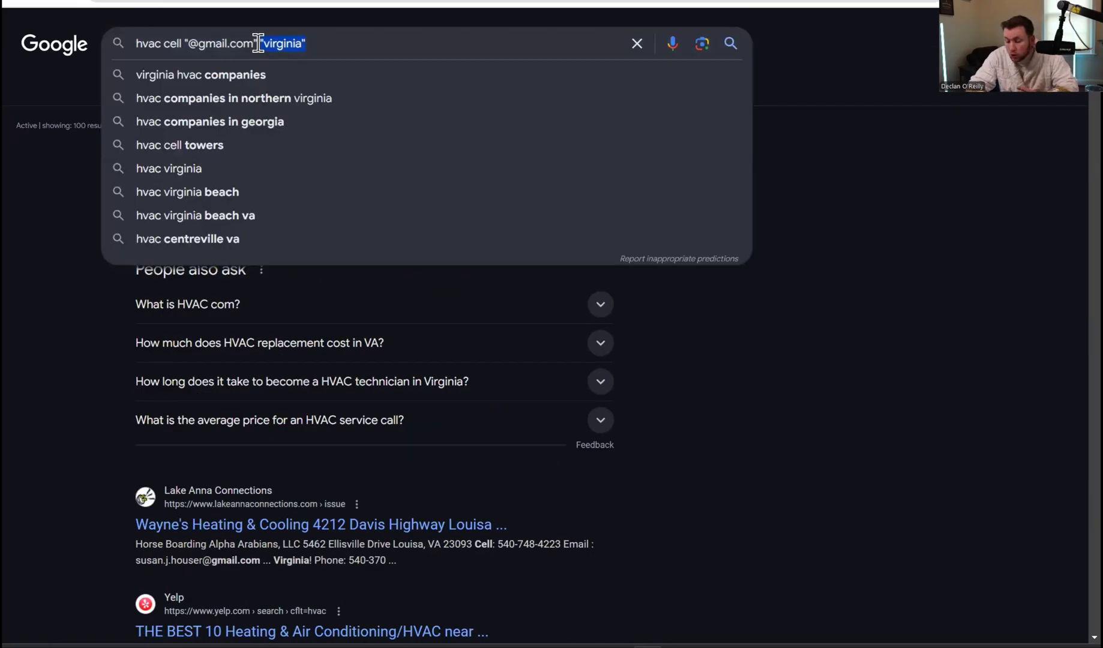
key("BackSpace")
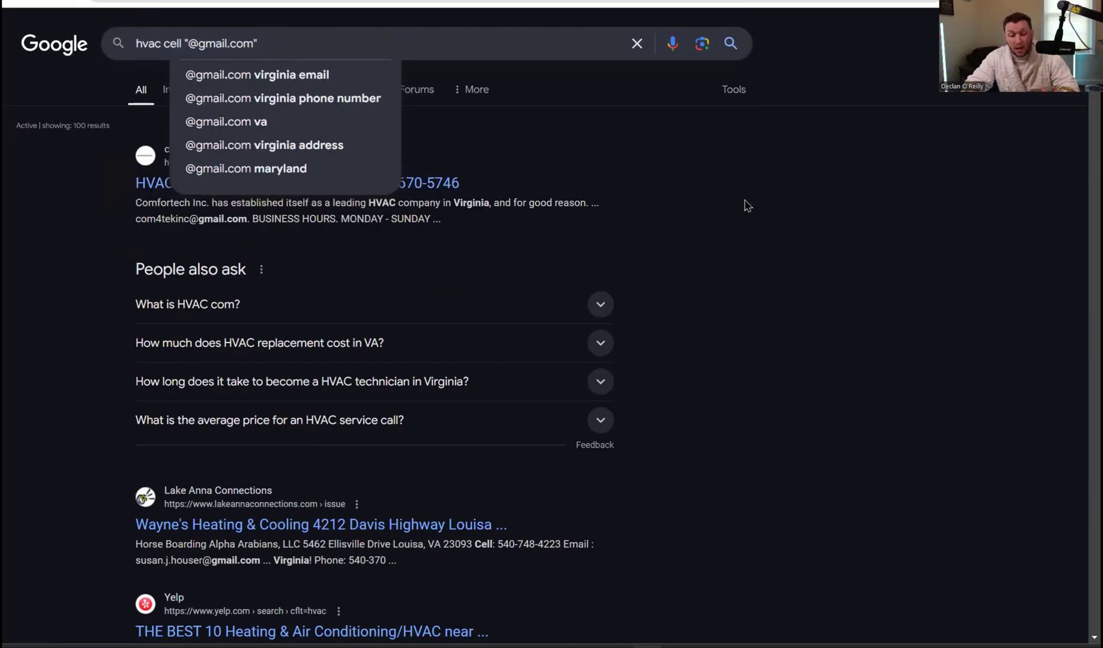
scroll(699, 258, "down", 15)
scroll(936, 288, "up", 15)
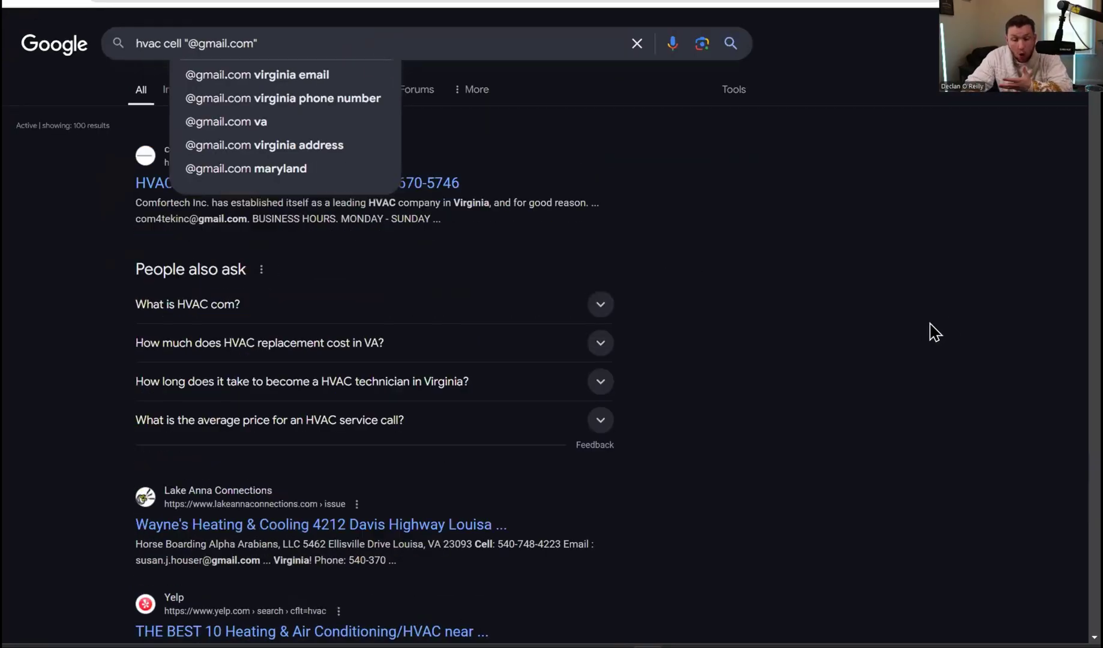
key("Return")
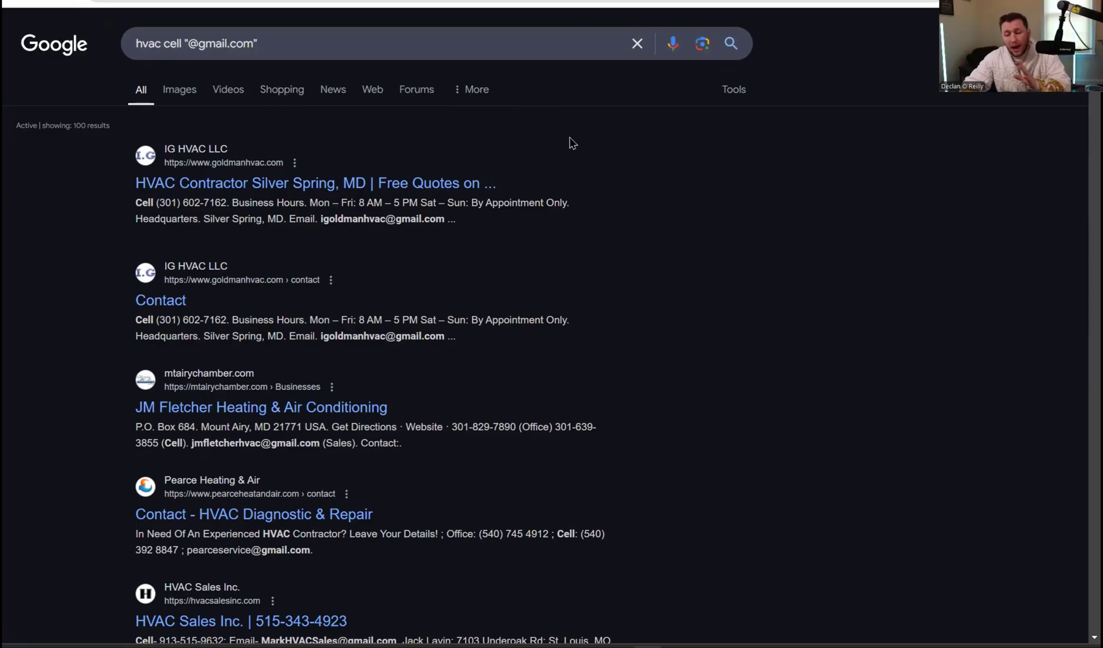
scroll(577, 160, "down", 7)
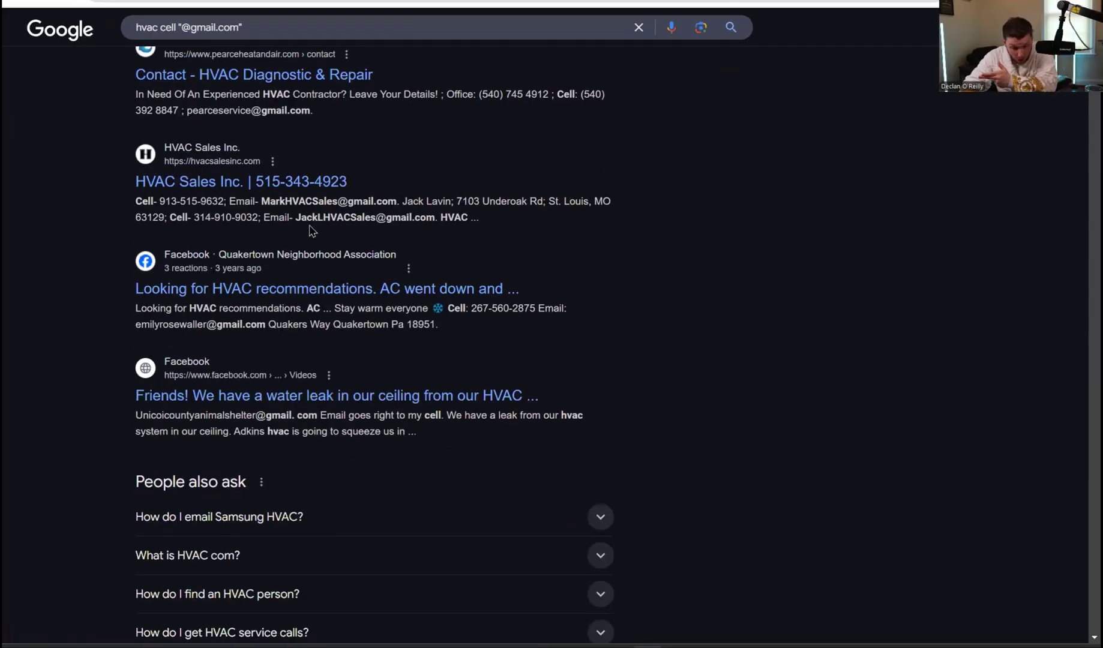
scroll(416, 390, "down", 6)
scroll(438, 409, "up", 13)
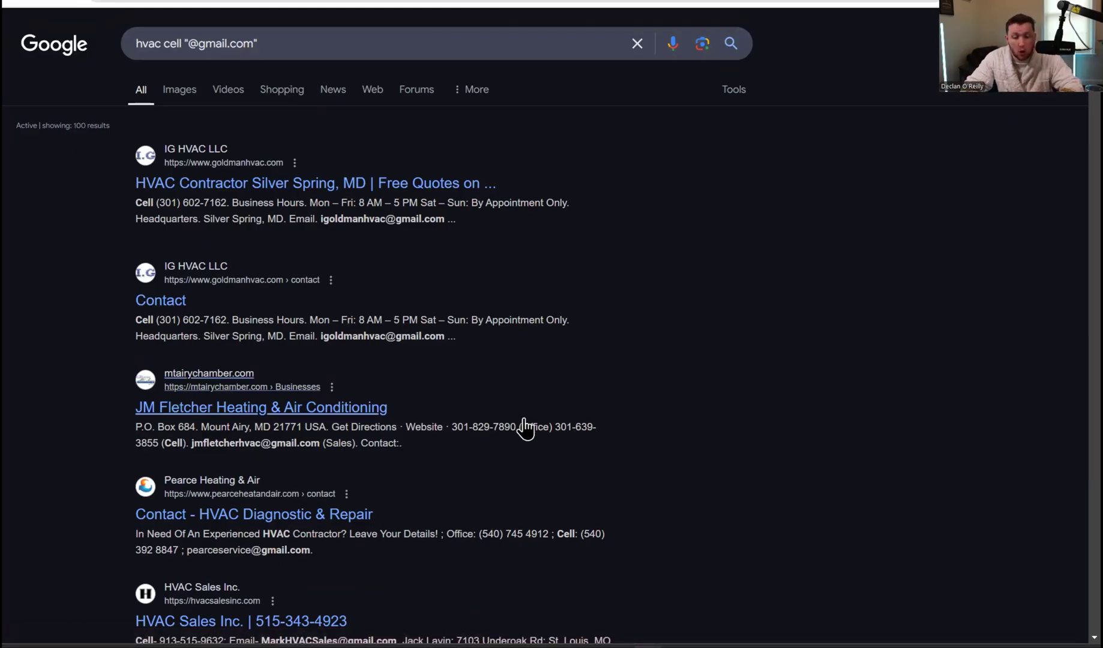
scroll(504, 396, "down", 10)
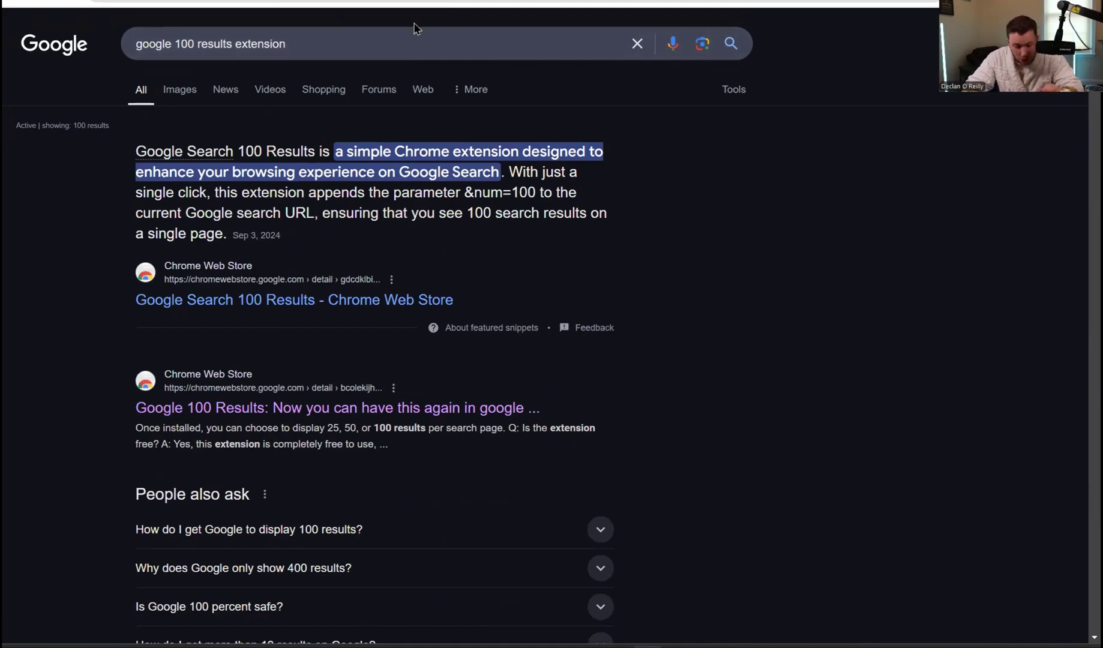
Open the Google 100 Results extension's Chrome Web Store page and look over its details.
left_click(264, 409)
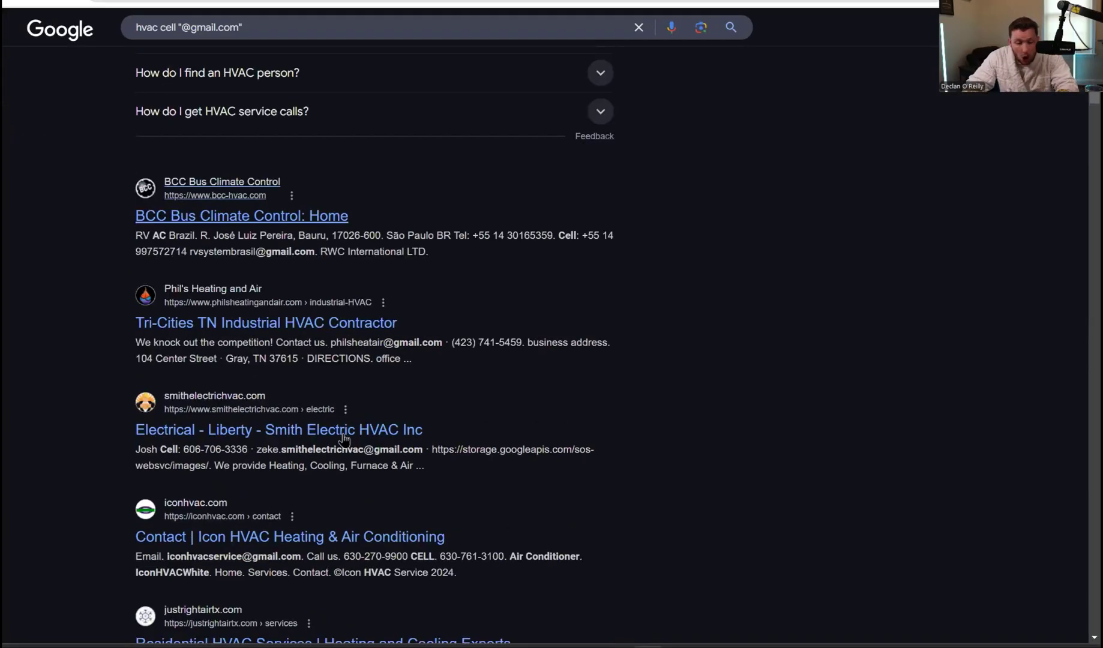
scroll(338, 451, "down", 5)
scroll(356, 464, "down", 5)
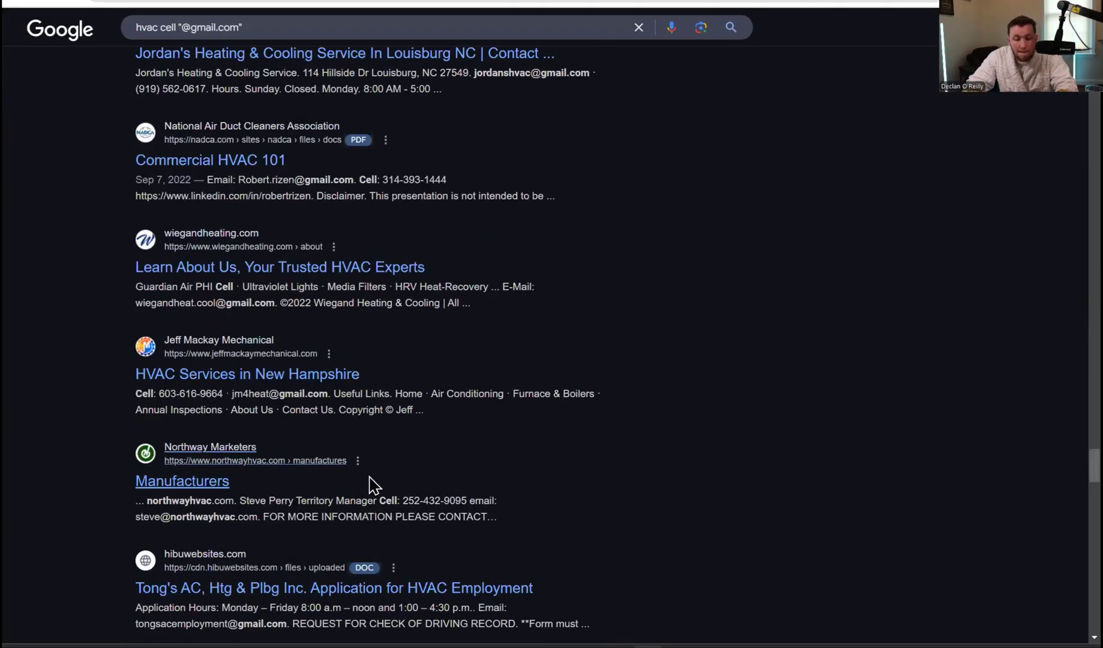
scroll(370, 408, "down", 5)
scroll(369, 408, "down", 10)
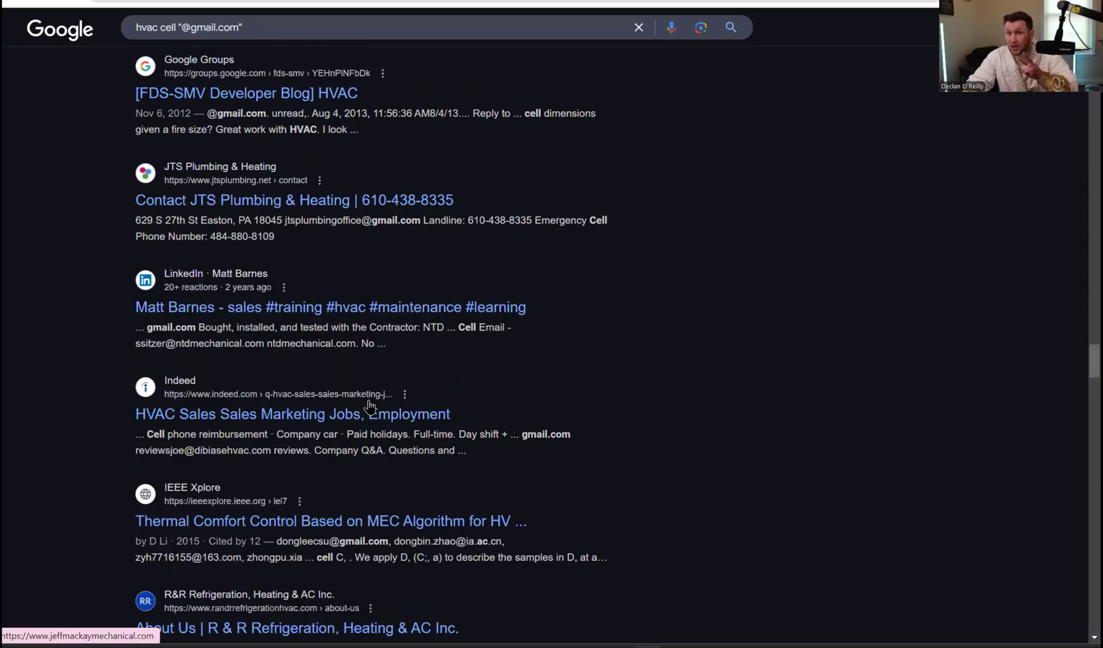
scroll(345, 382, "down", 5)
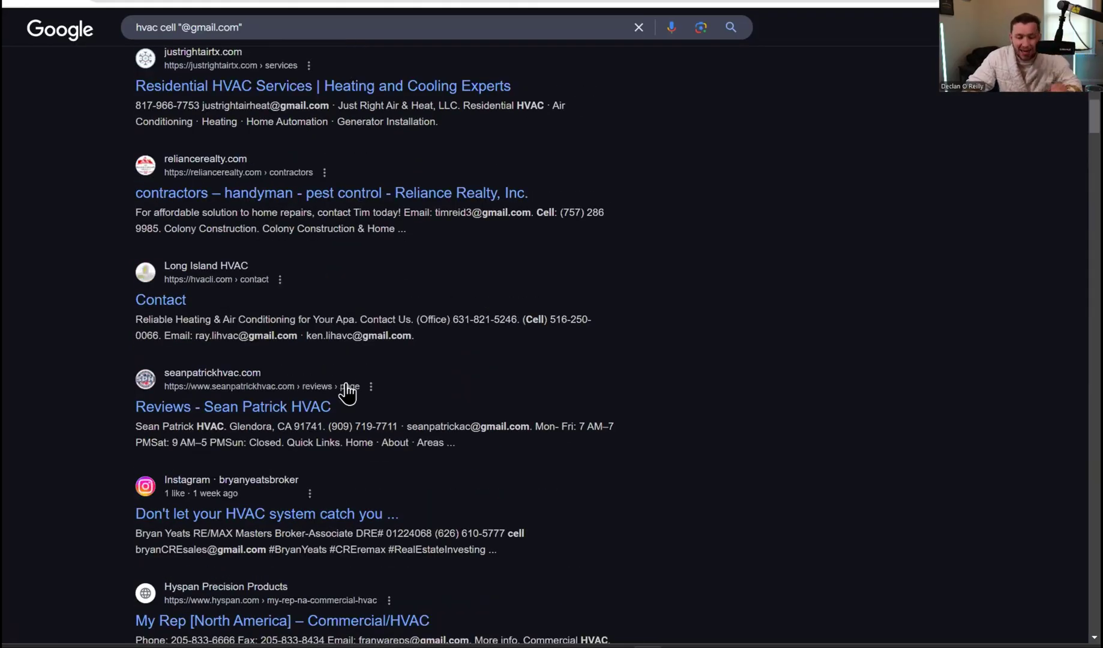
scroll(300, 344, "up", 20)
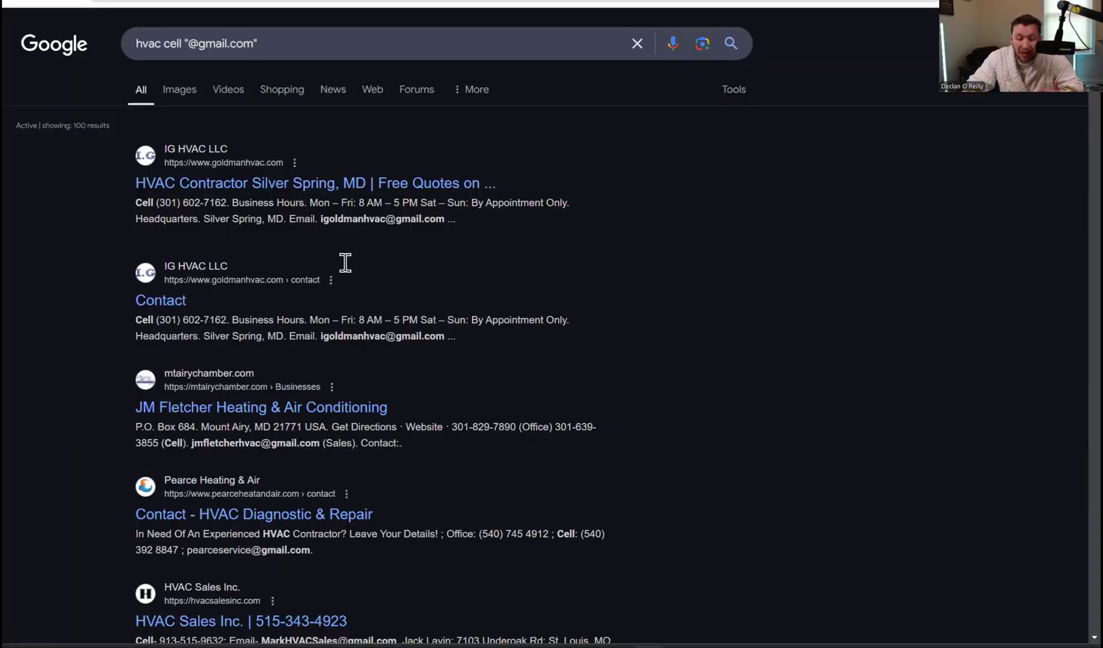
scroll(360, 360, "down", 15)
Copy the HVAC listings from IG HVAC LLC through A&T HVAC and move to a new ChatGPT chat.
scroll(369, 463, "up", 5)
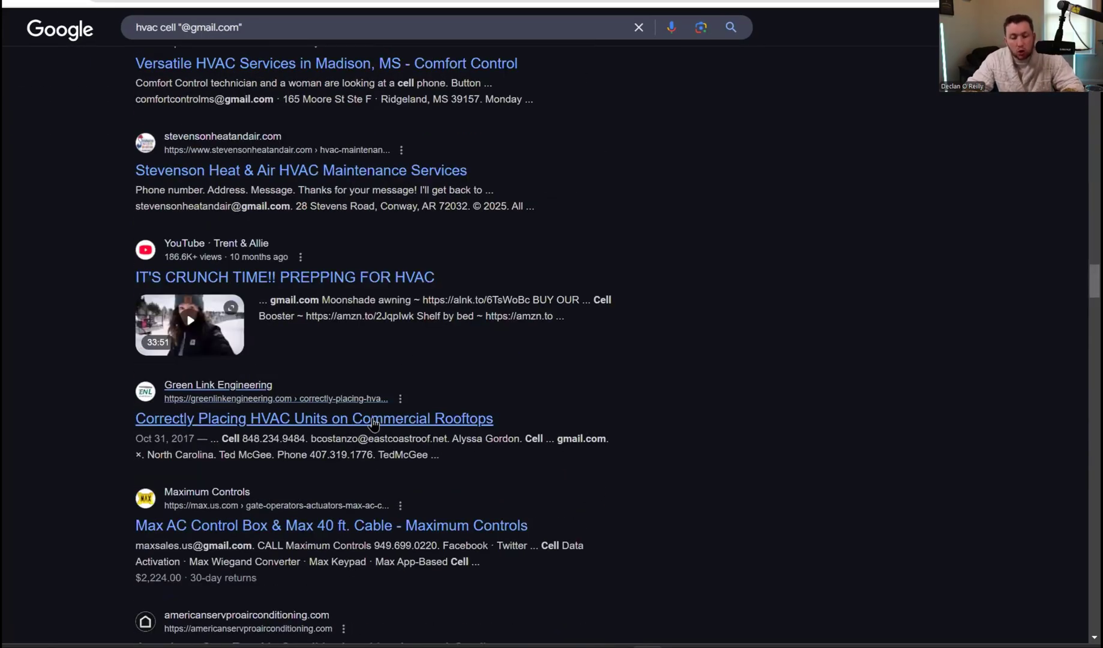
scroll(372, 420, "up", 5)
scroll(369, 422, "up", 5)
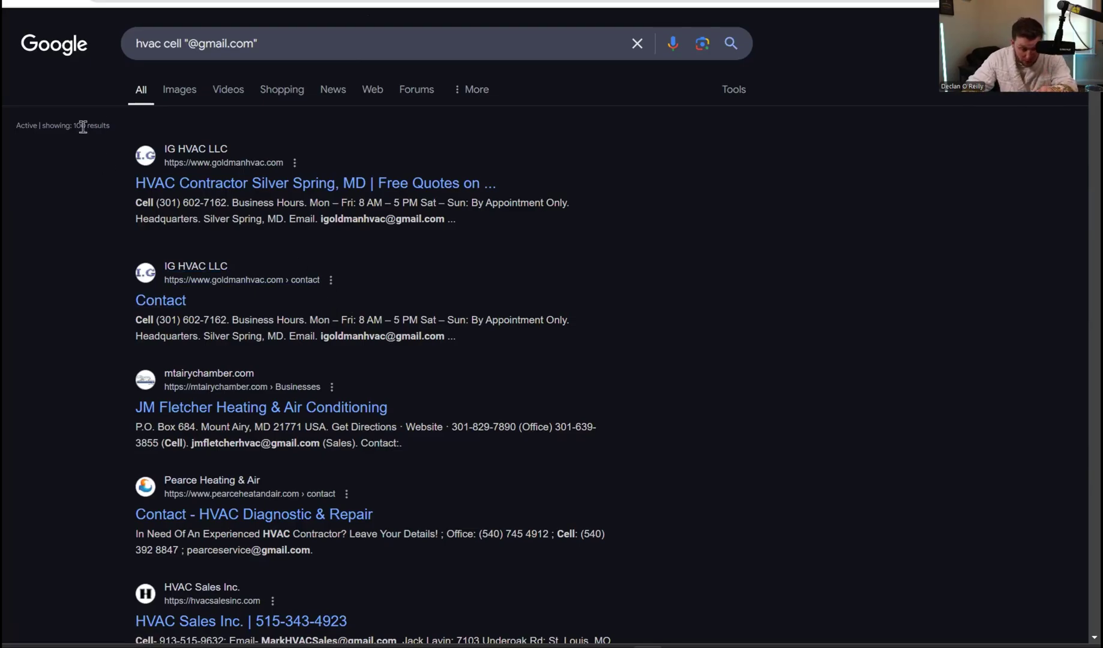
scroll(343, 315, "down", 20)
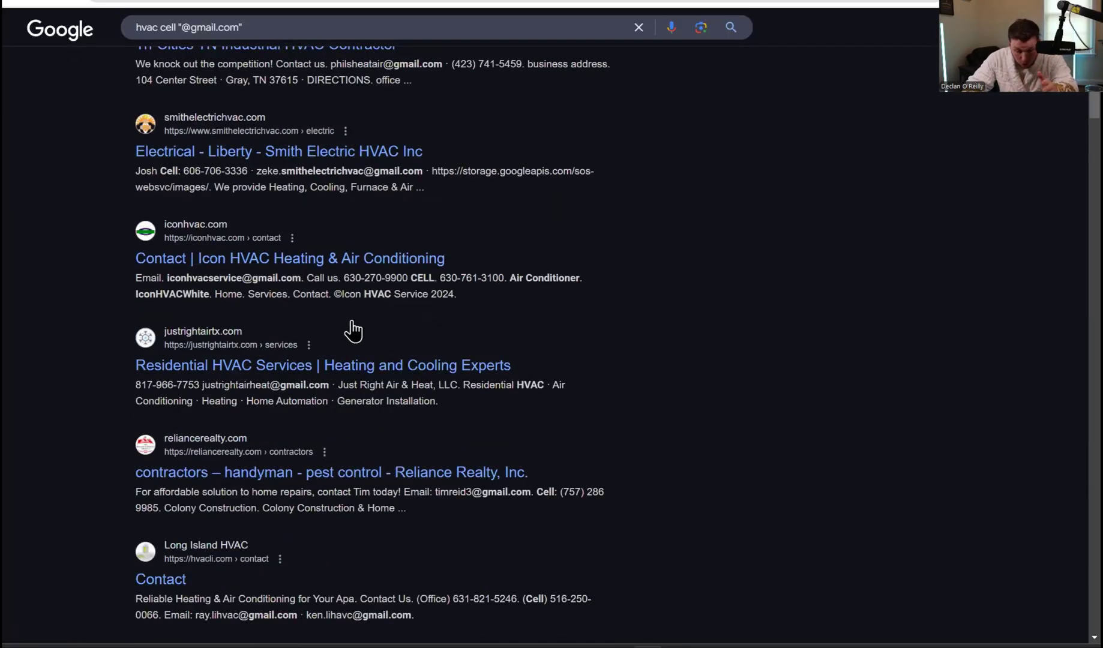
scroll(672, 426, "up", 20)
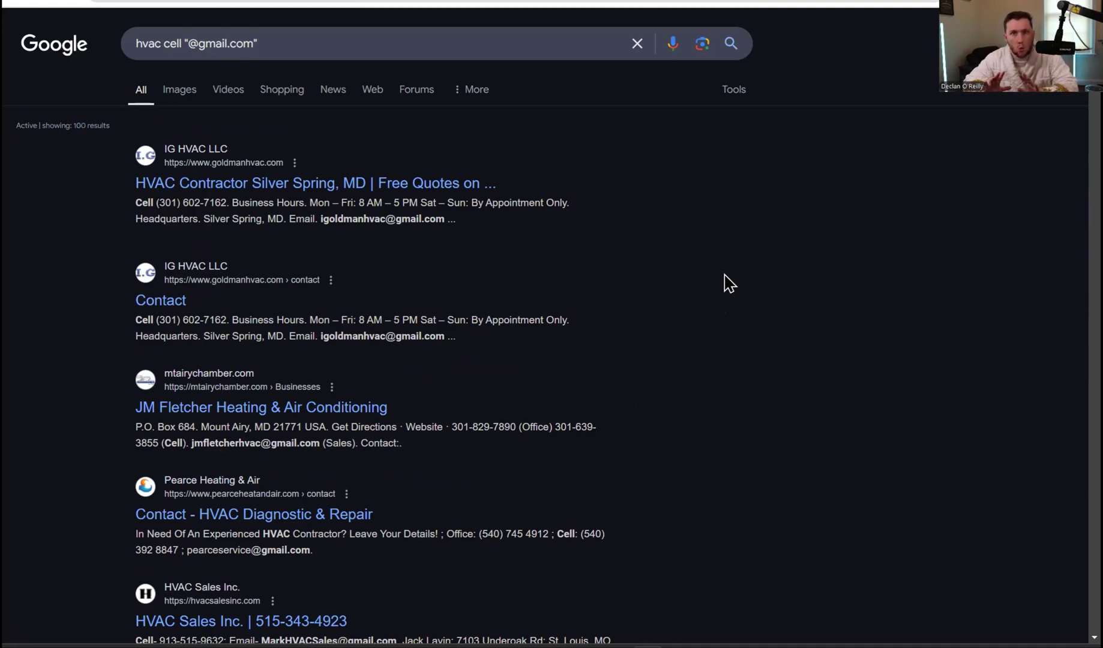
scroll(290, 222, "down", 10)
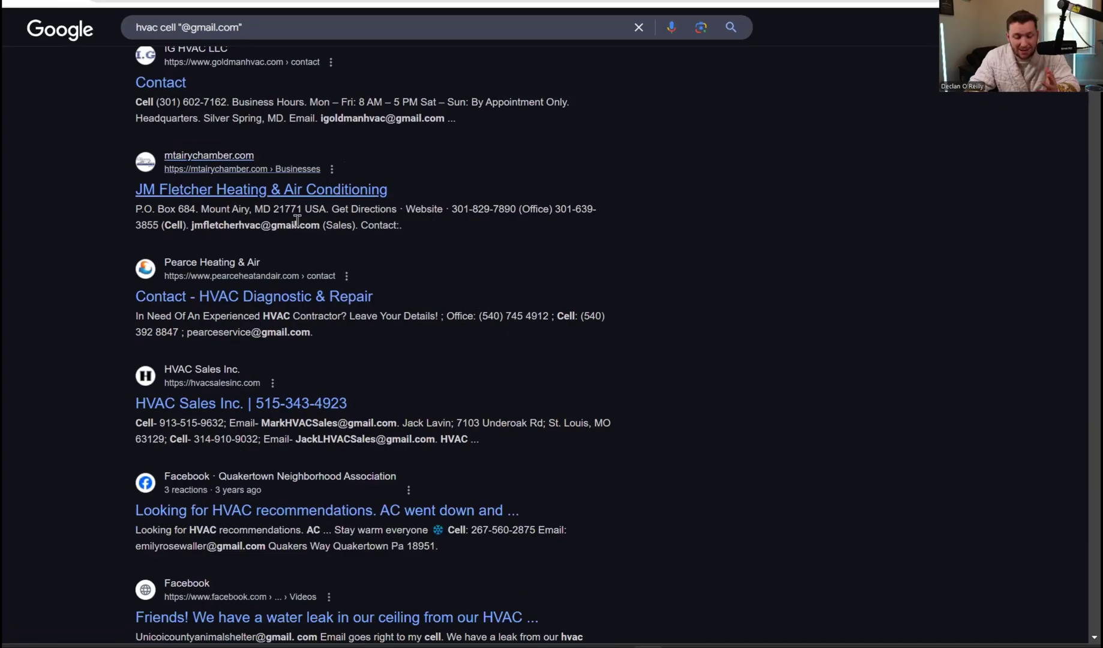
scroll(290, 264, "up", 10)
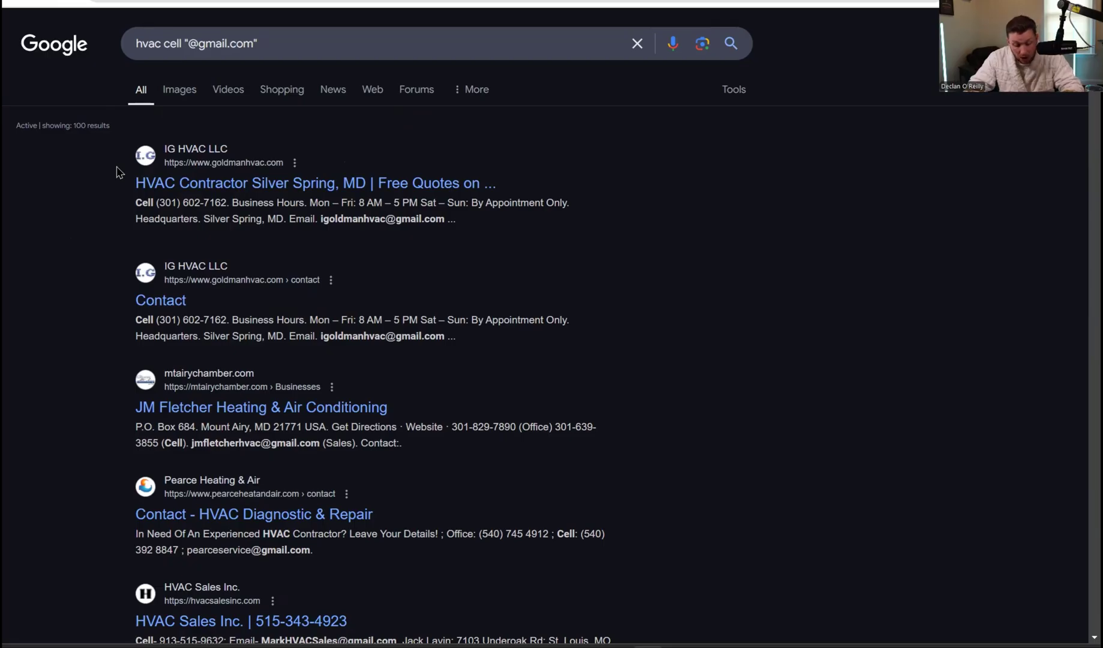
key("ctrl+a")
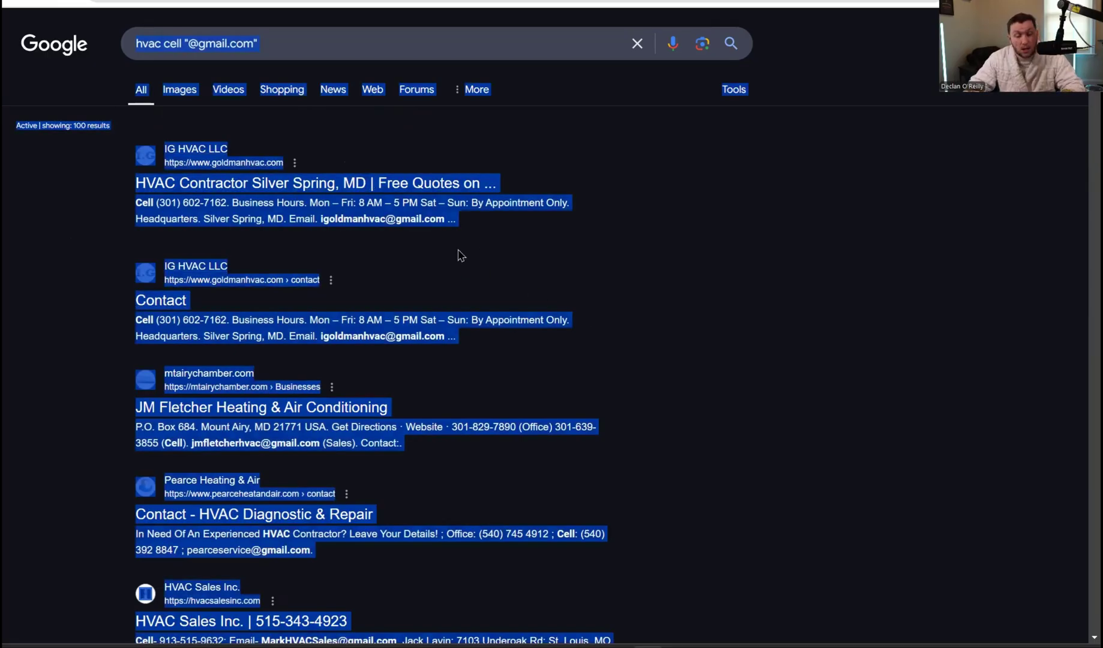
left_click_drag(131, 153, 360, 237)
right_click(349, 114)
left_click(392, 133)
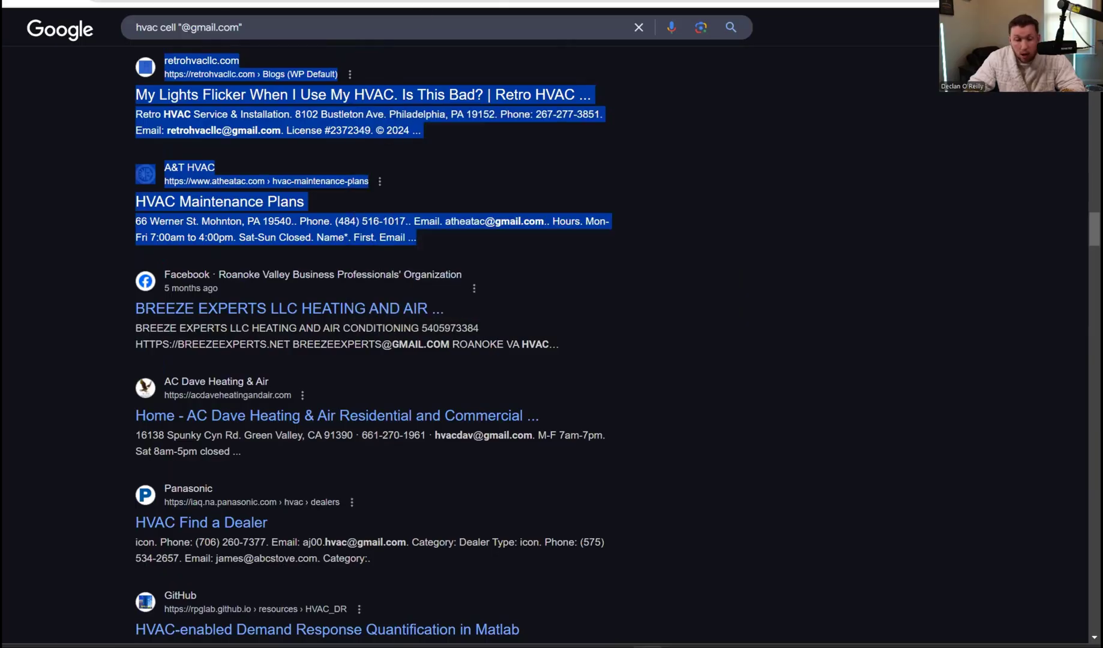
key("ctrl+Tab")
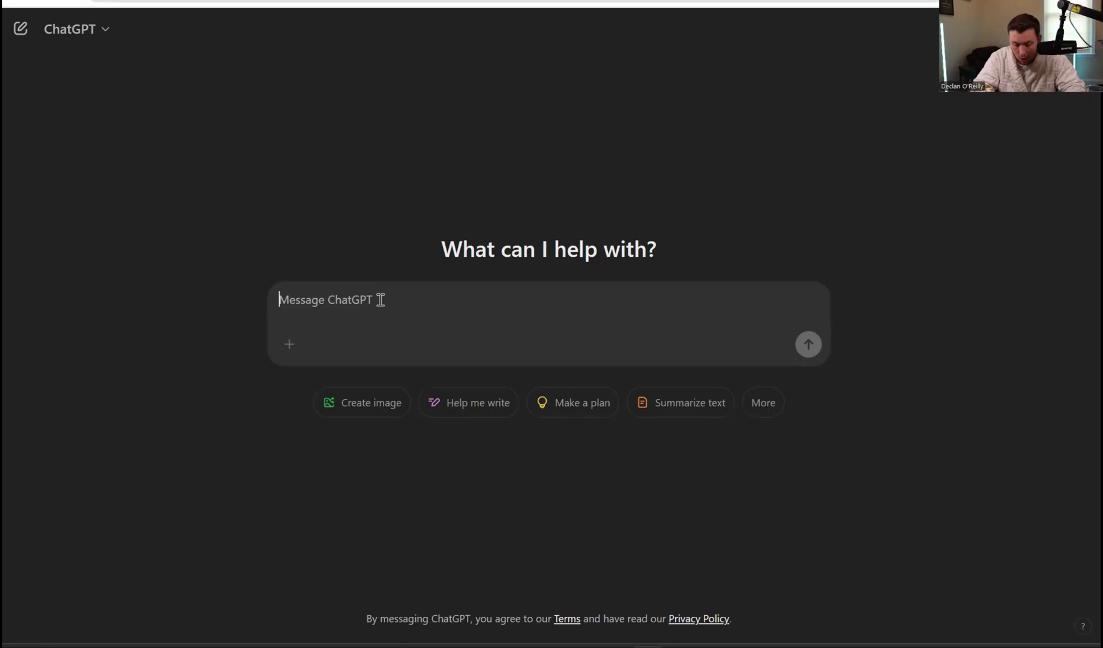
Ask ChatGPT to organize the pasted HVAC listings by company name, phone number, email and address for a Google Sheet.
type("I need thi")
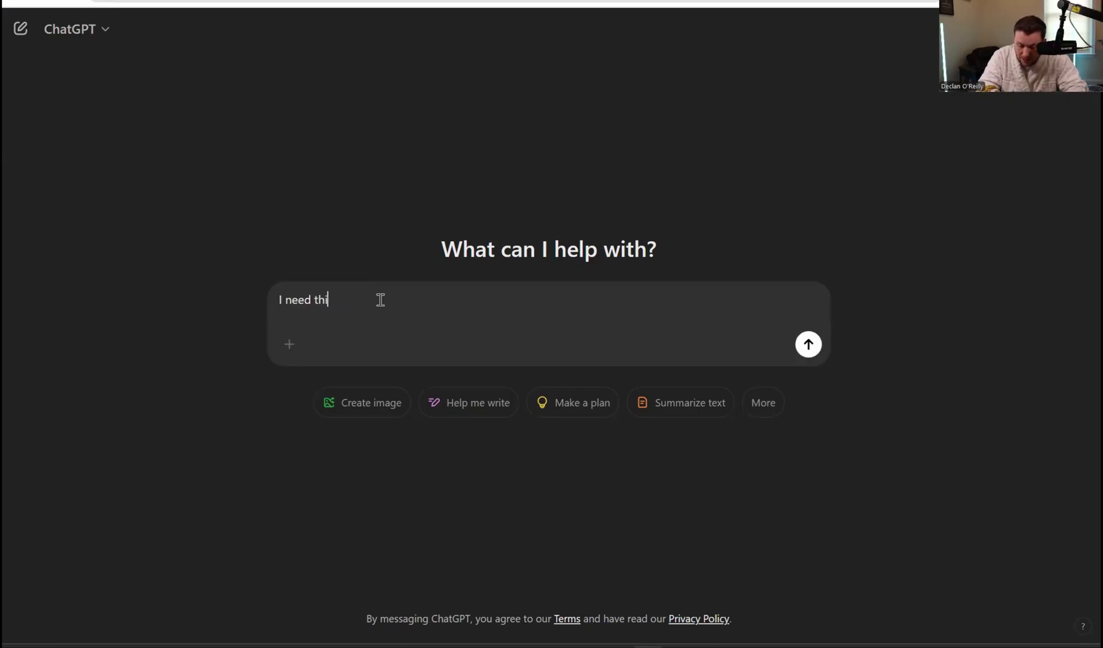
type("s organized")
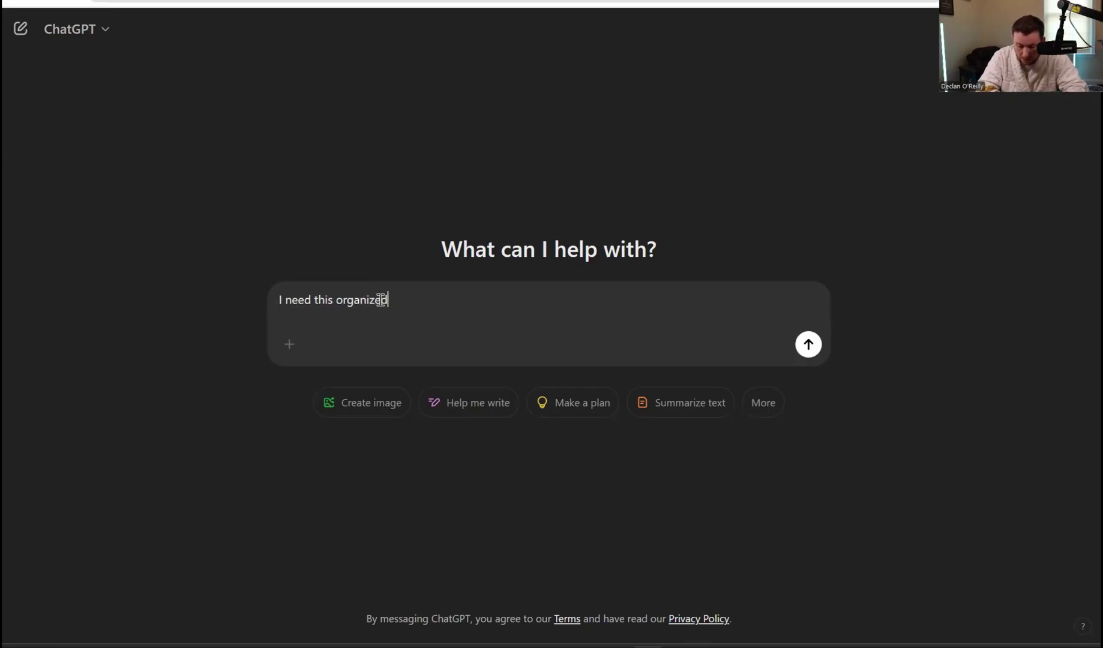
type(" by company name")
type(" phone")
key("BackSpace")
type("phone number ")
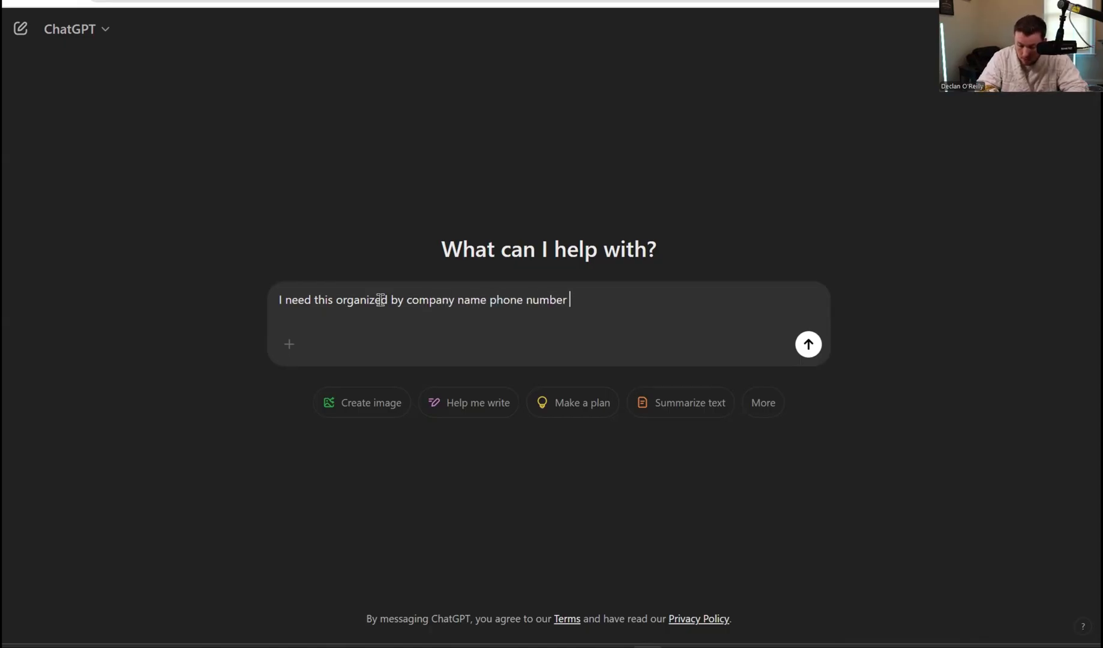
type("email and address its for a excell sheet or")
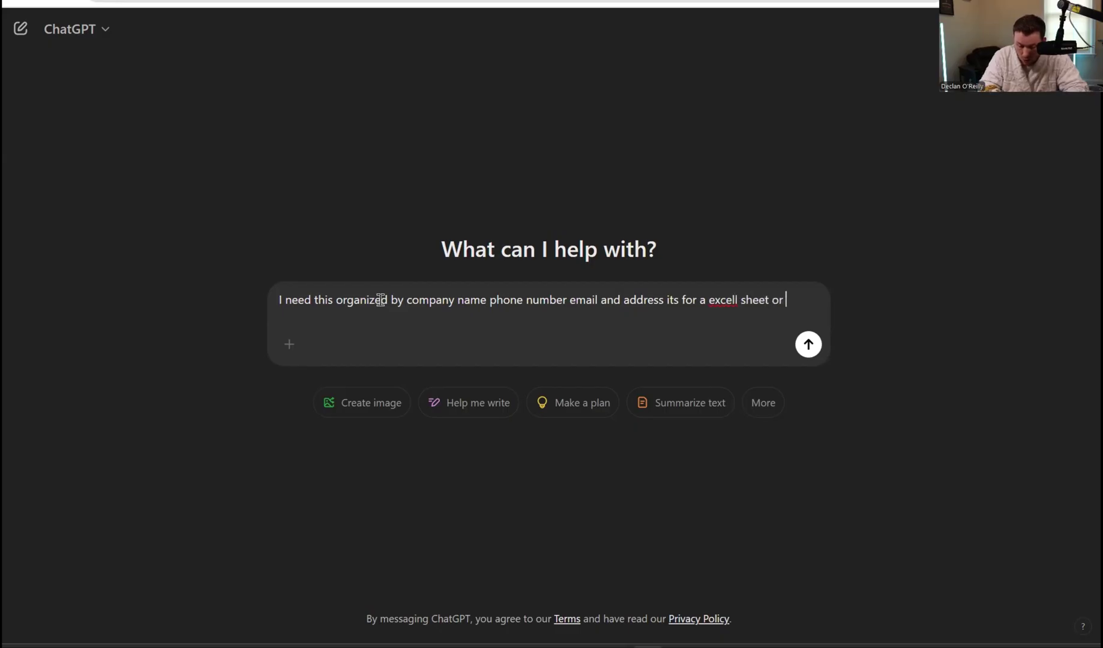
type("google sheet.")
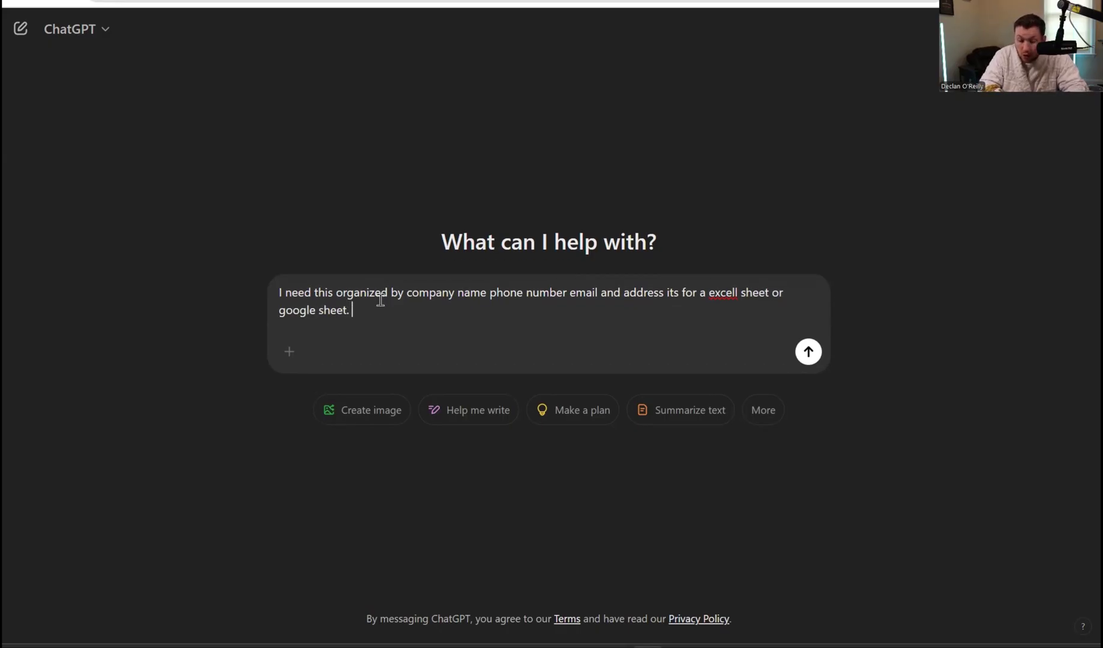
key("ctrl+v")
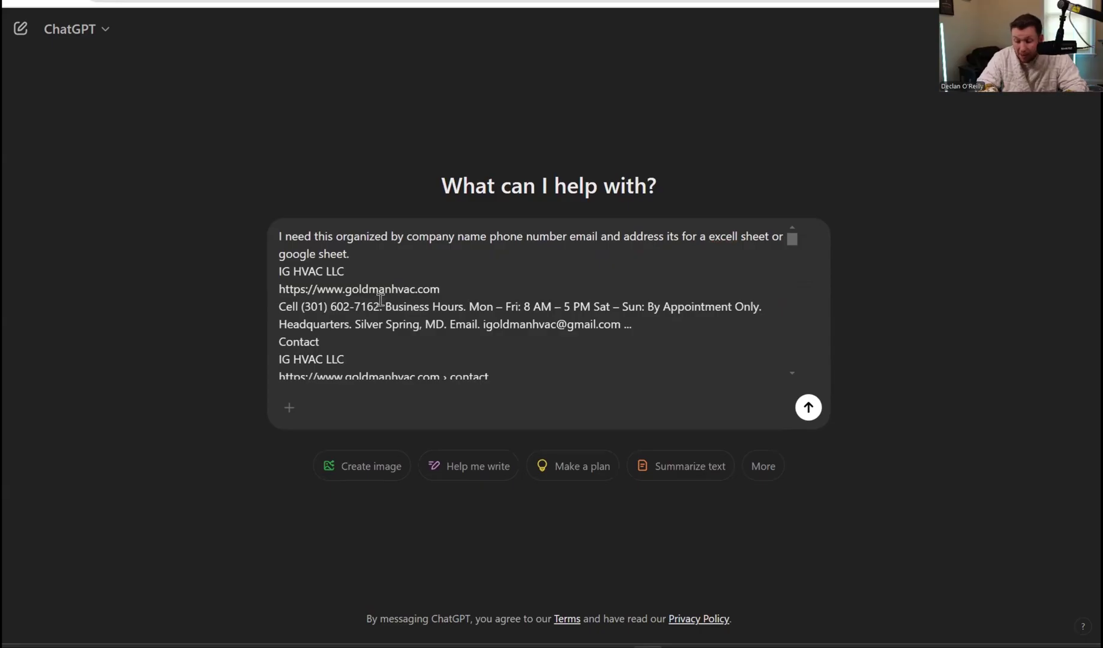
key("Return")
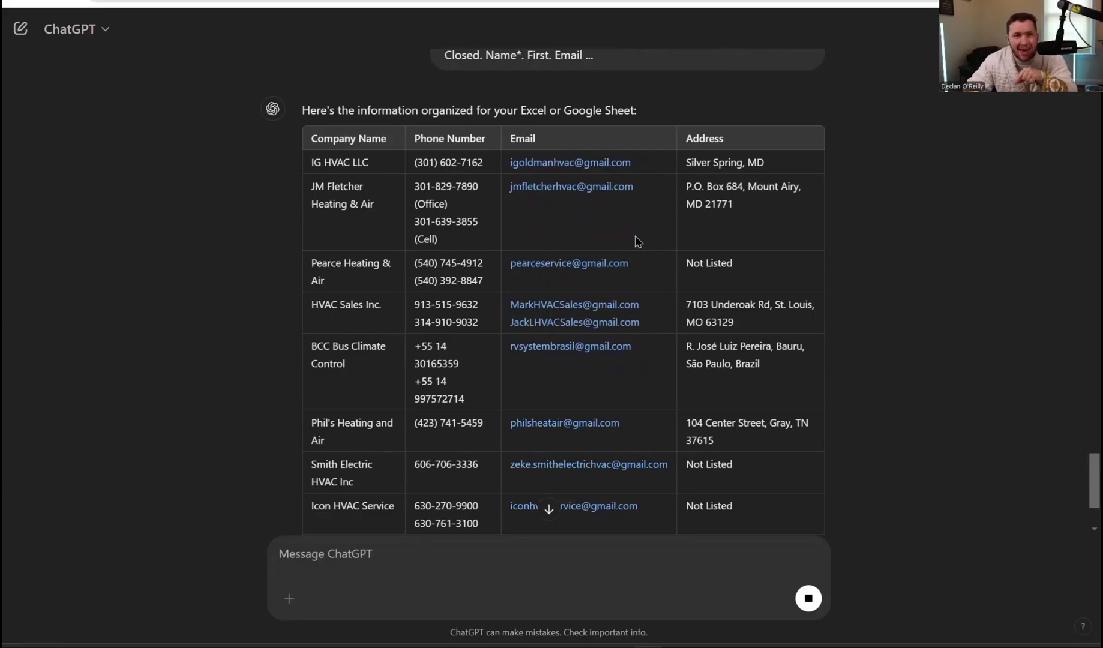
scroll(720, 258, "down", 3)
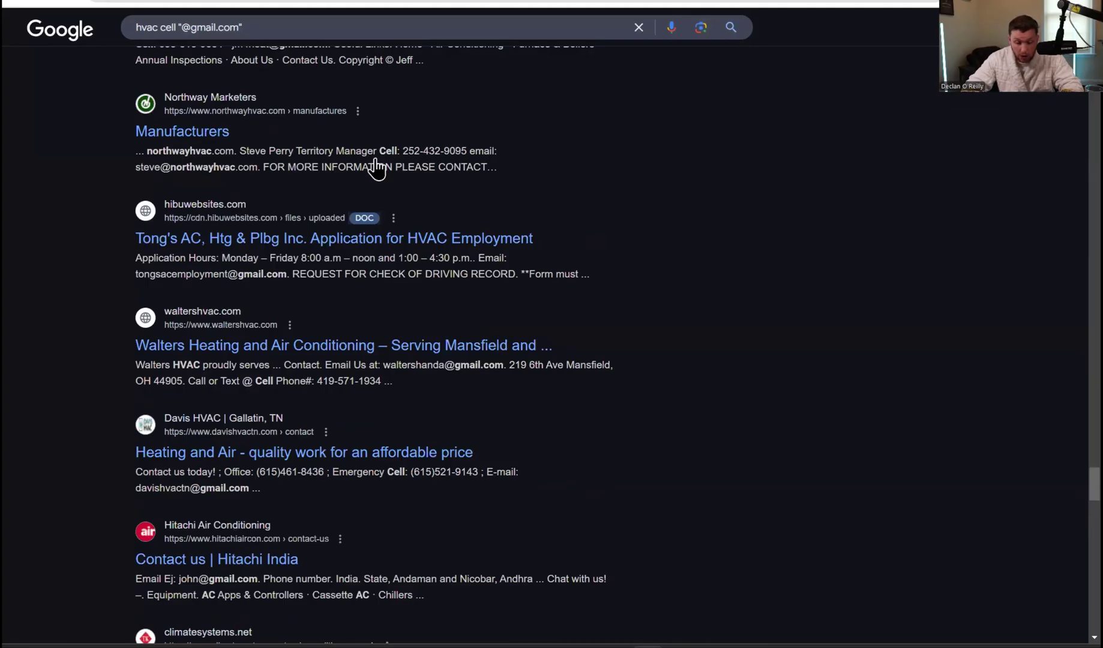
Select the entire HVAC company, phone, email and address table in ChatGPT's answer.
scroll(375, 167, "down", 15)
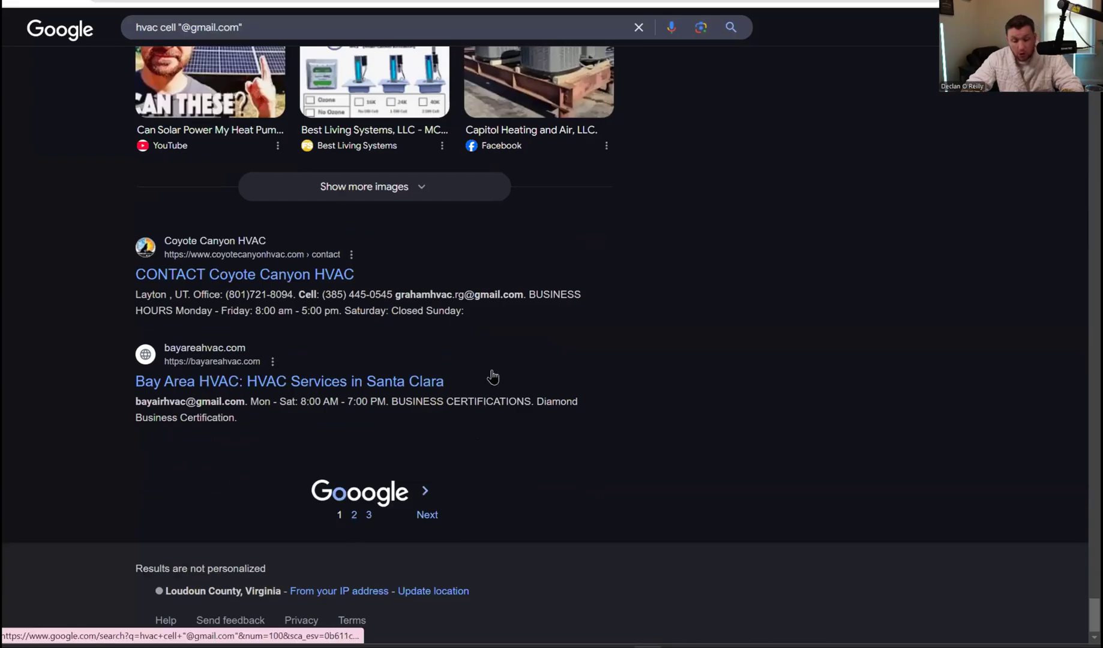
scroll(452, 416, "up", 10)
scroll(396, 283, "up", 10)
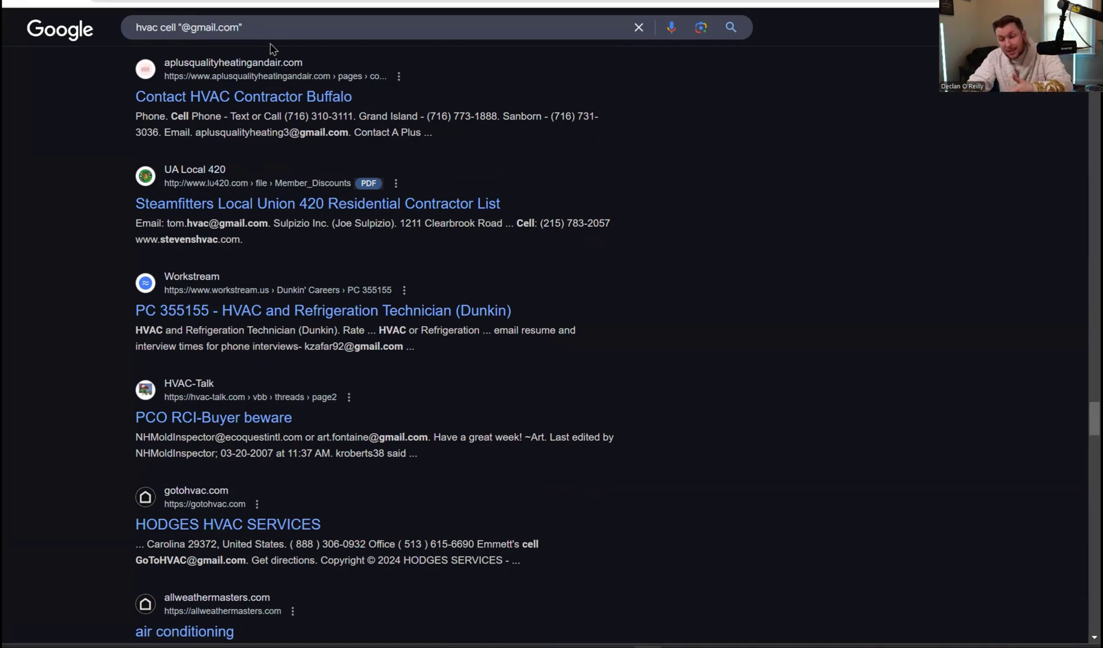
scroll(834, 258, "up", 10)
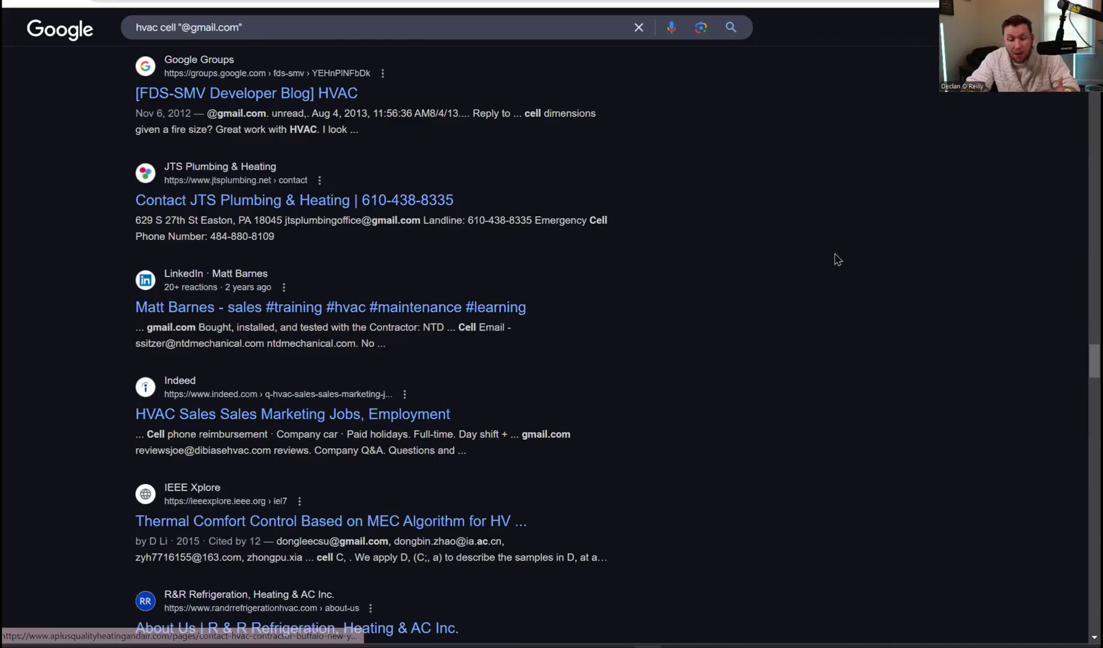
scroll(766, 281, "up", 15)
key("ctrl+a")
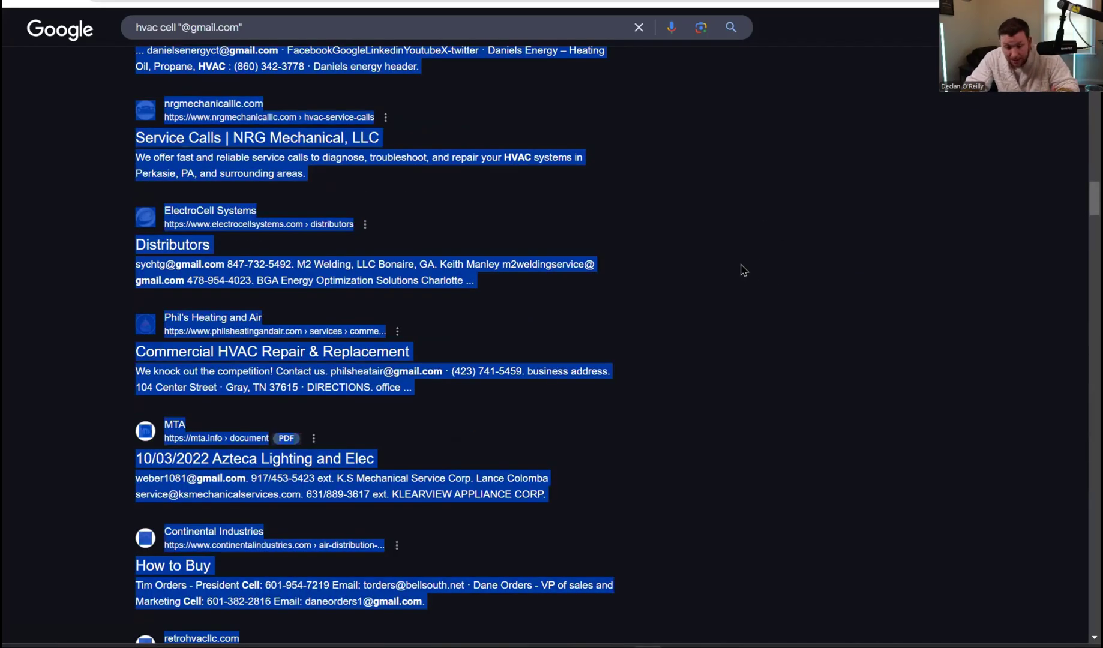
scroll(744, 271, "up", 10)
left_click(727, 296)
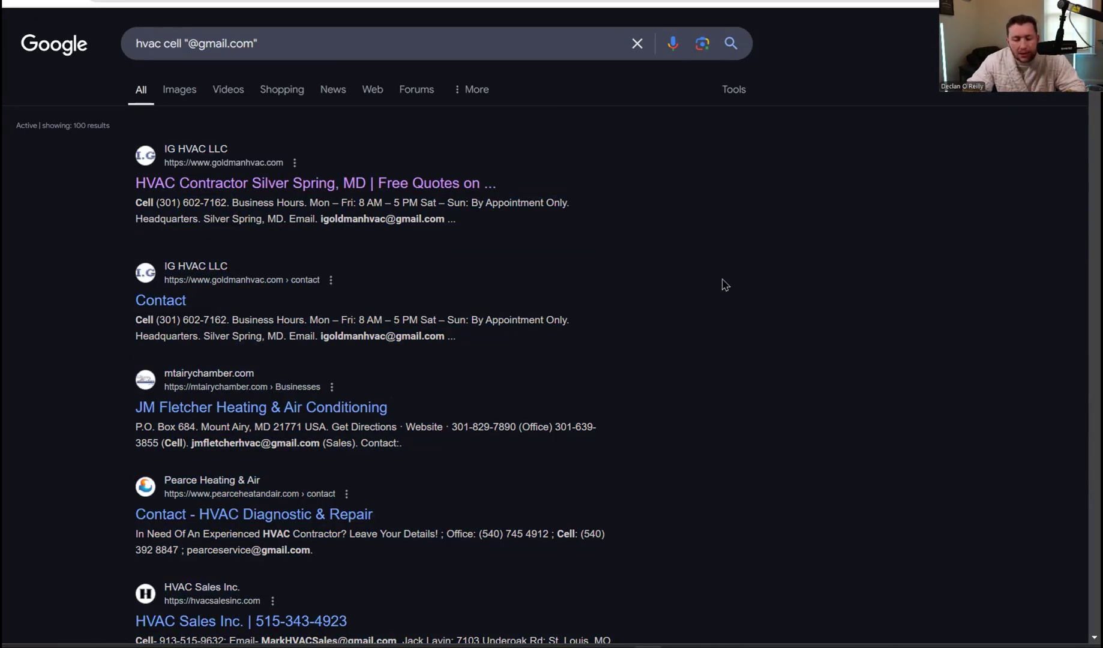
key("alt+Tab")
scroll(554, 185, "up", 10)
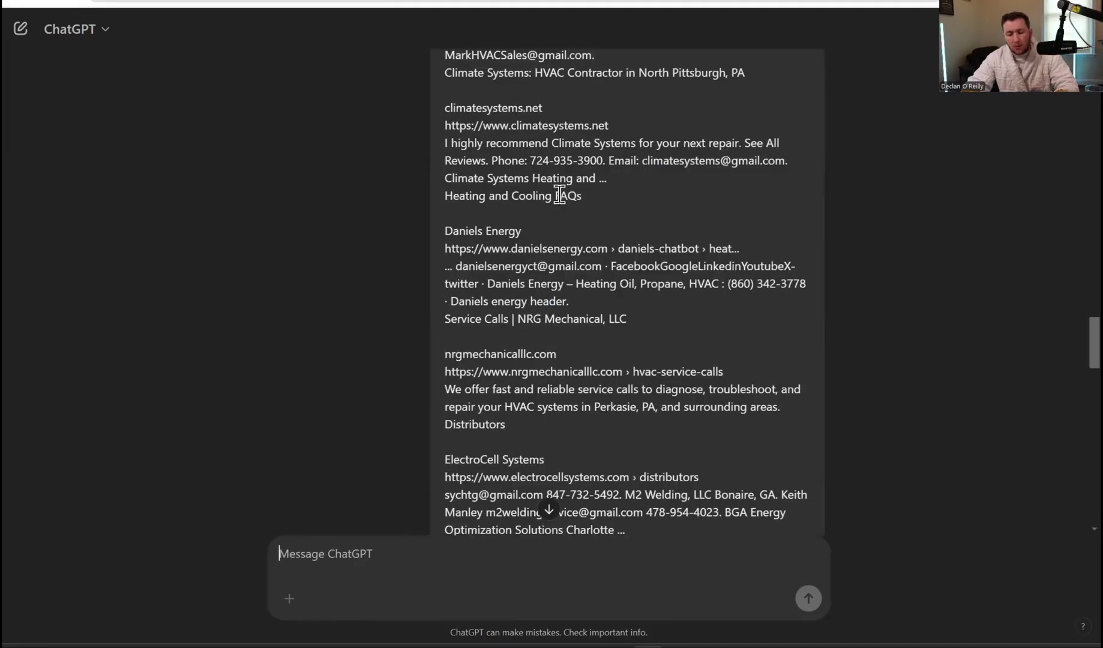
left_click_drag(318, 247, 733, 572)
Copy the ChatGPT contact table and paste it into cell A1 of the blank Google Sheet.
key("ctrl+c")
key("alt+Tab")
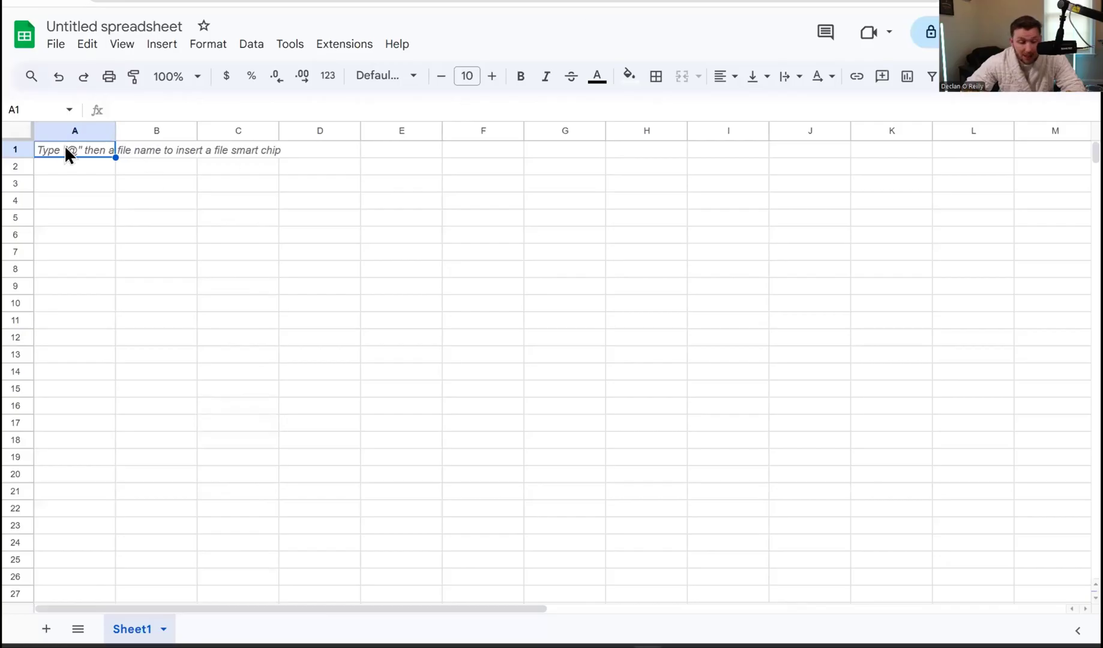
right_click(67, 152)
left_click(106, 146)
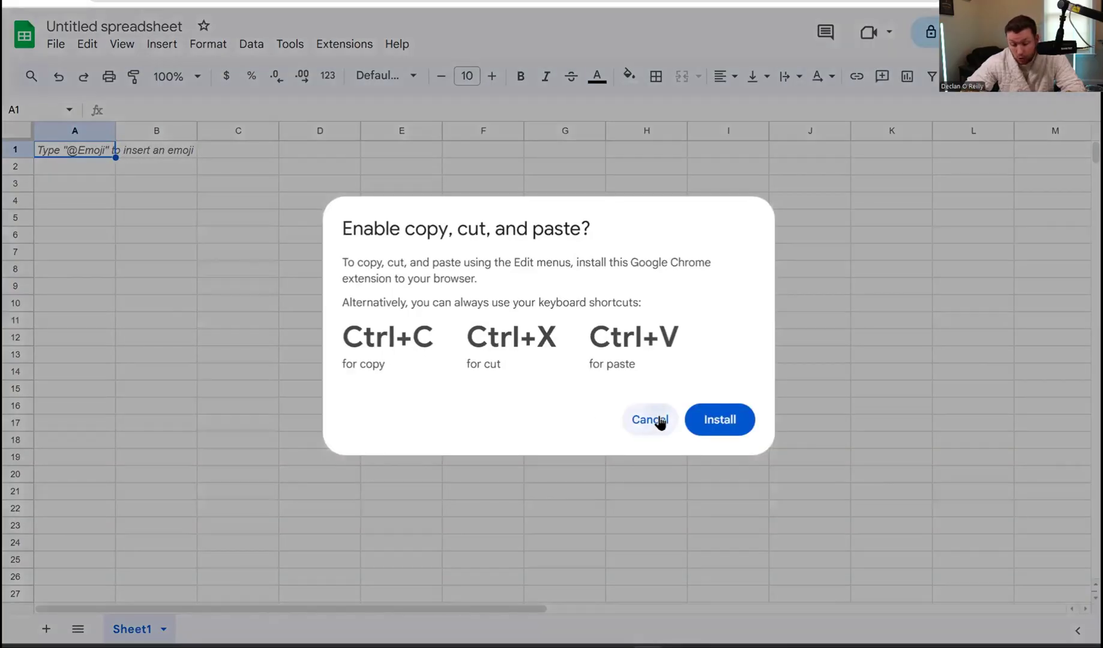
left_click(651, 421)
key("ctrl+v")
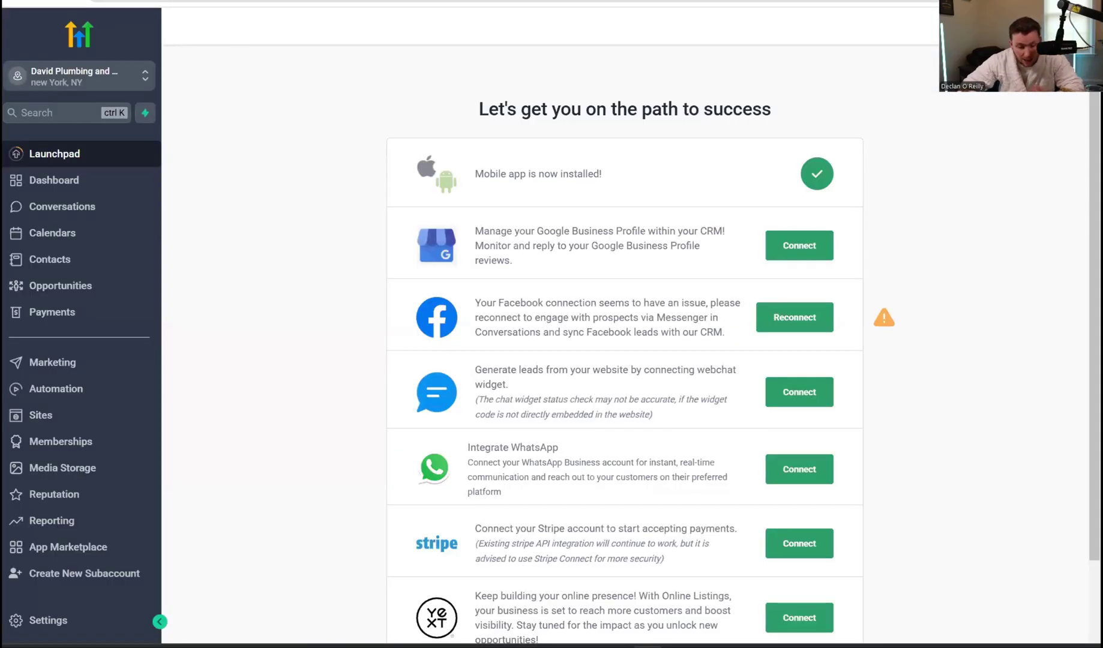
left_click(87, 267)
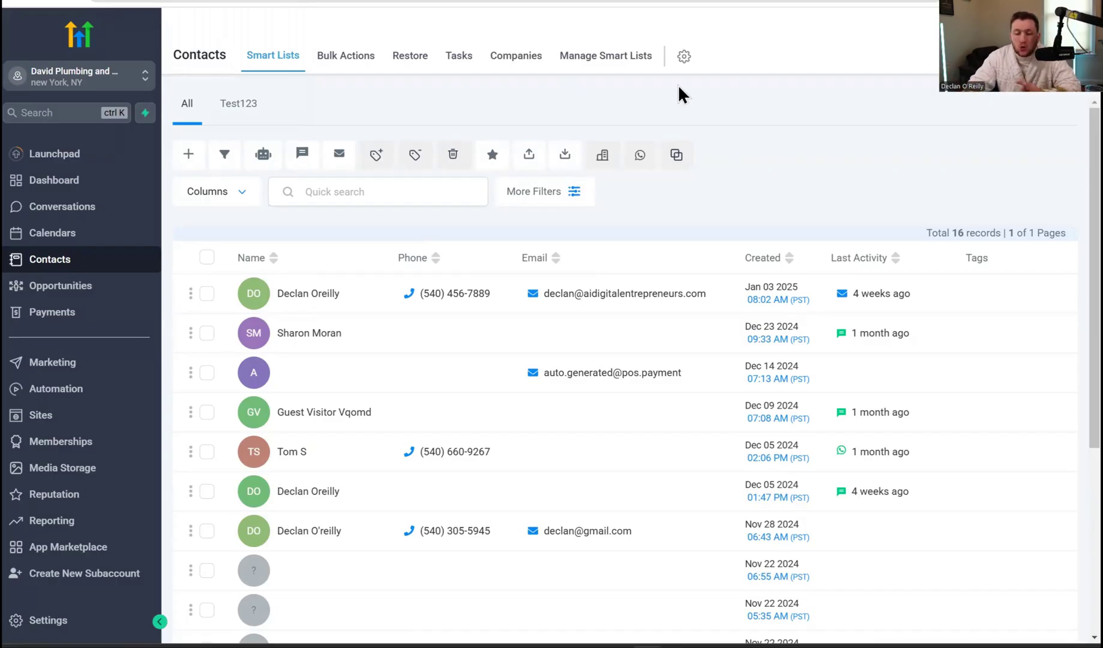
key("ctrl+Tab")
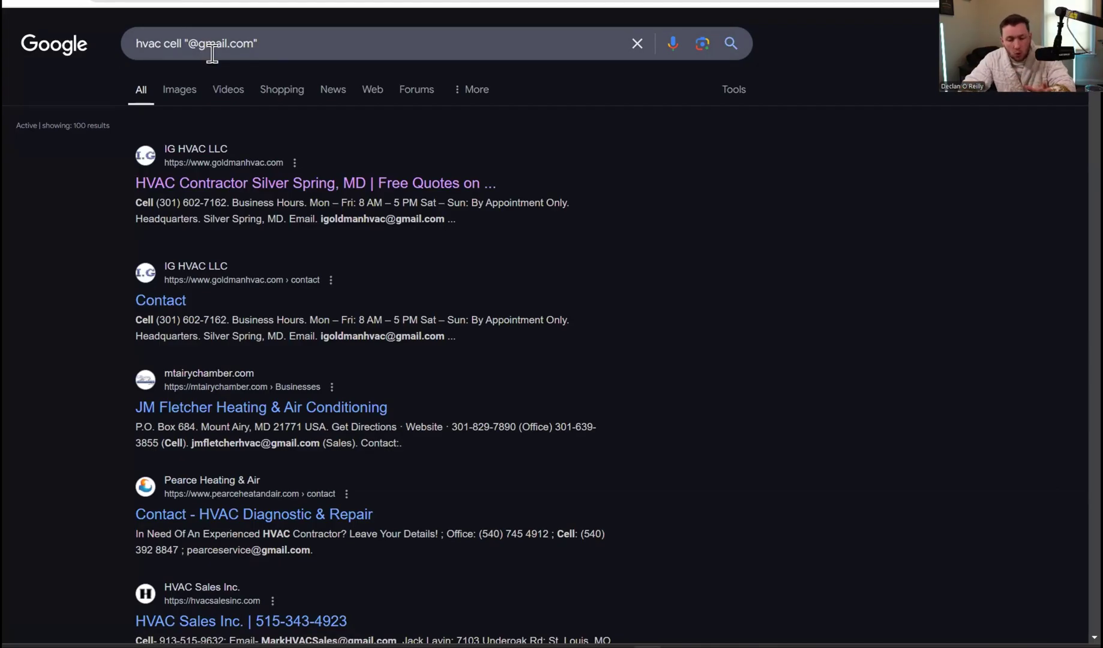
Go to the google 100 results extension search and open its Chrome Web Store result.
key("ctrl+Tab")
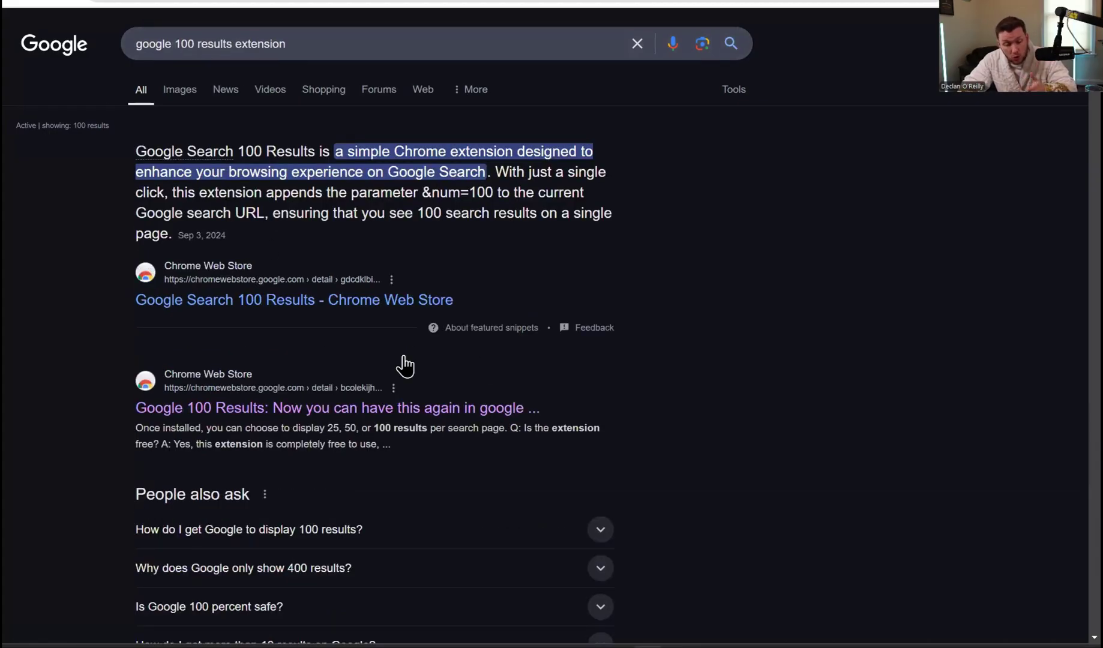
left_click(293, 410)
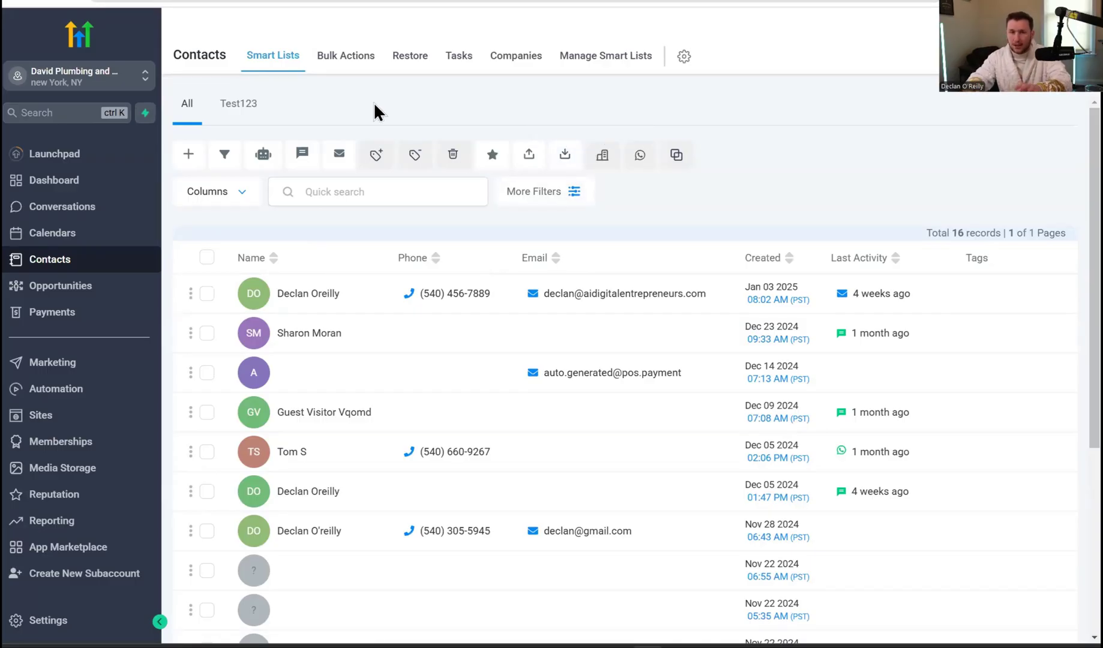
left_click(276, 1)
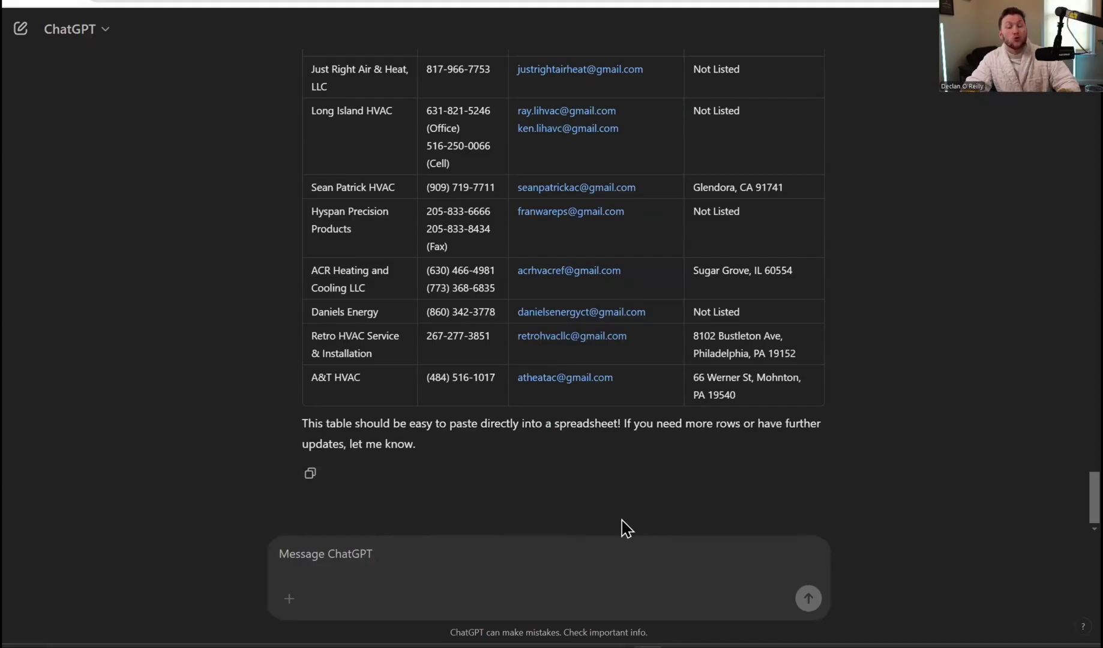
left_click(595, 557)
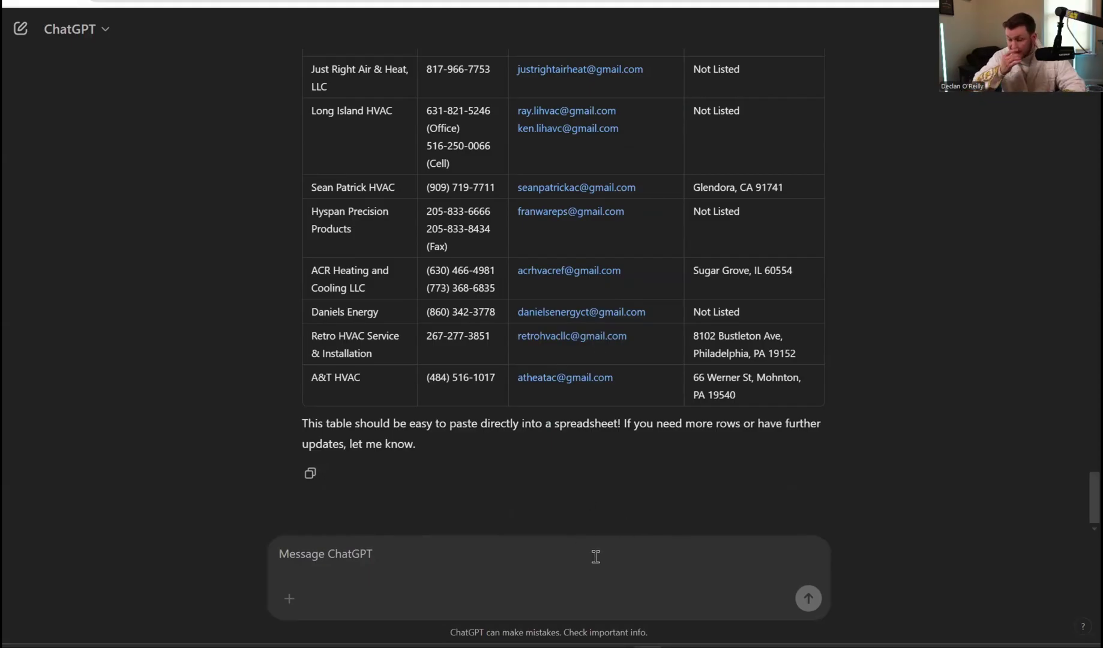
key("ctrl+Tab")
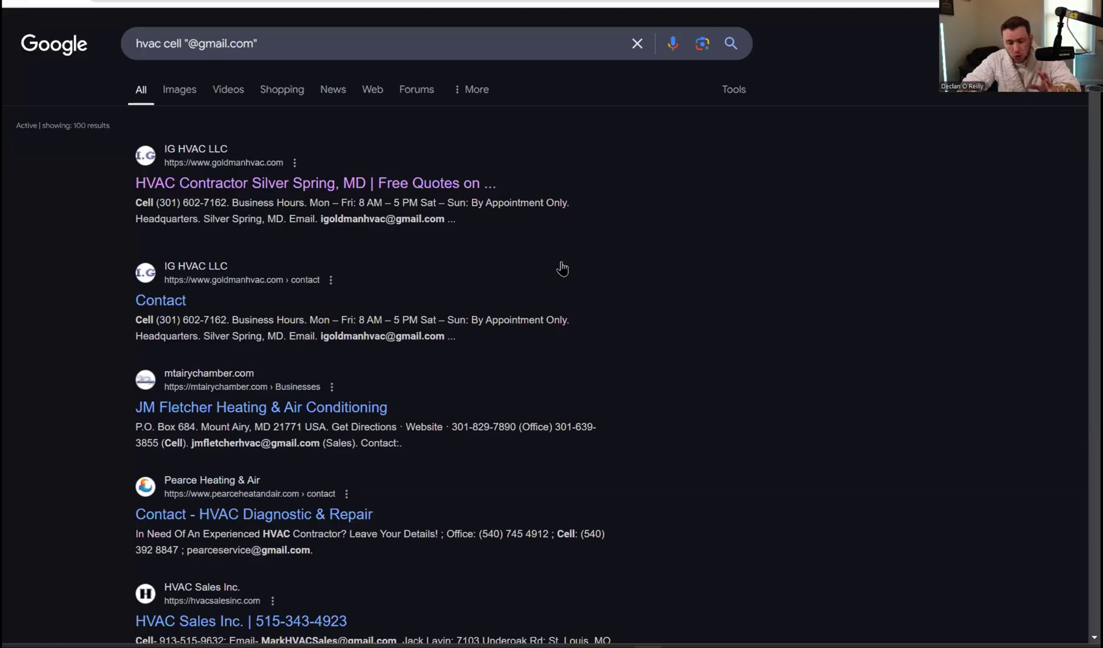
scroll(561, 276, "down", 10)
scroll(558, 282, "down", 3)
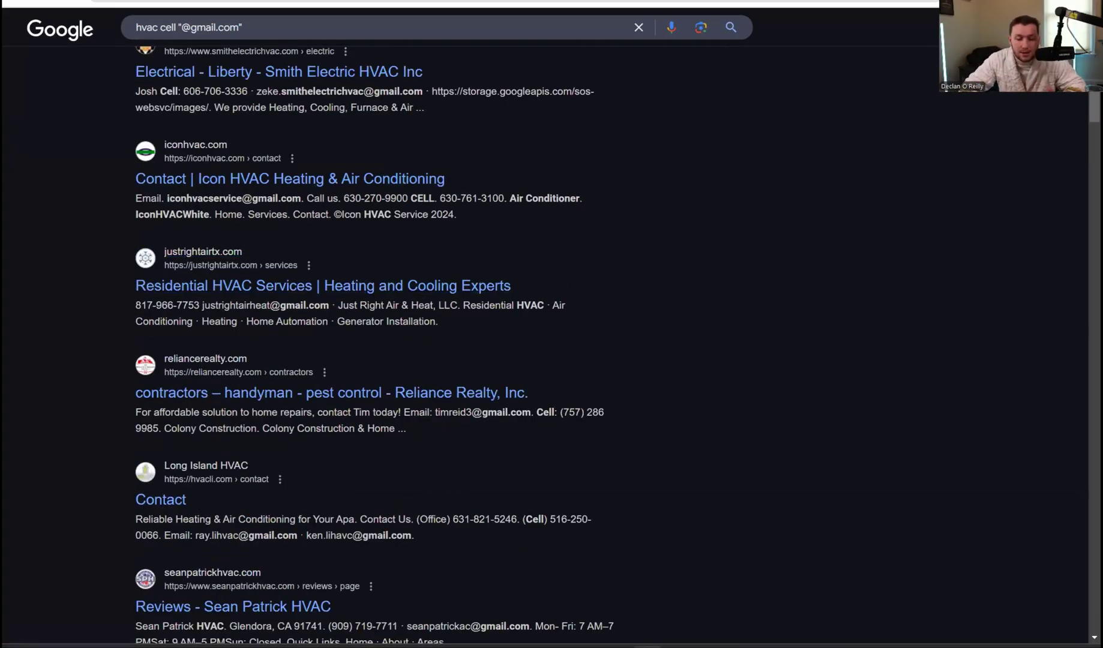
key("ctrl+shift+Tab")
scroll(540, 378, "up", 3)
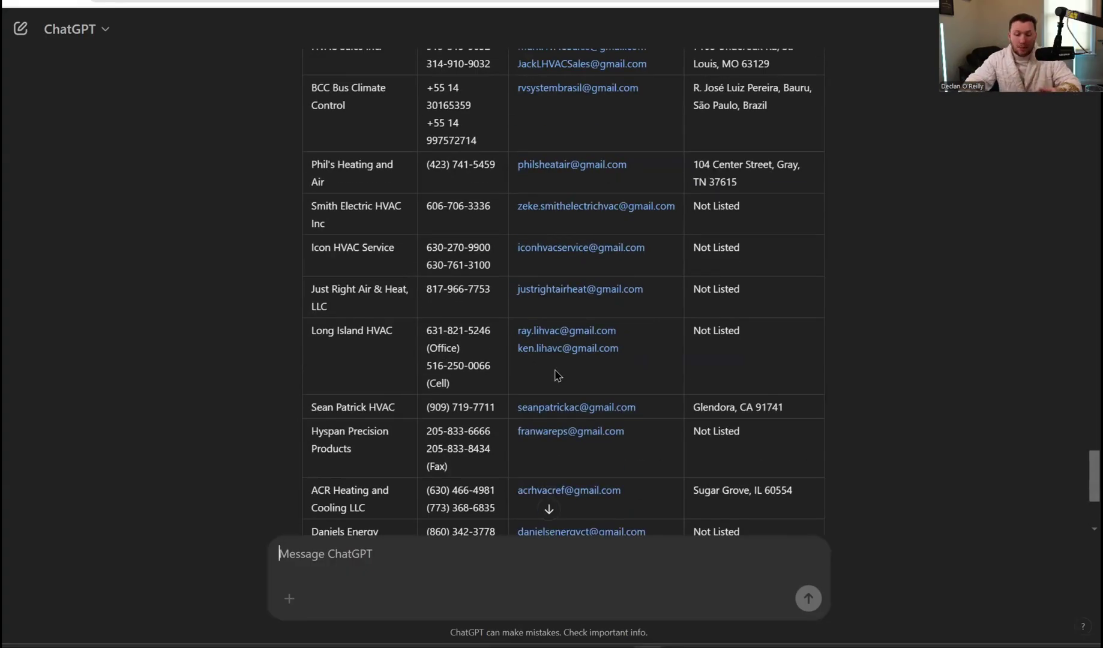
Ask ChatGPT which listed businesses most need SaaS and marketing, noting you're an agency seeking leads.
type("please go in ")
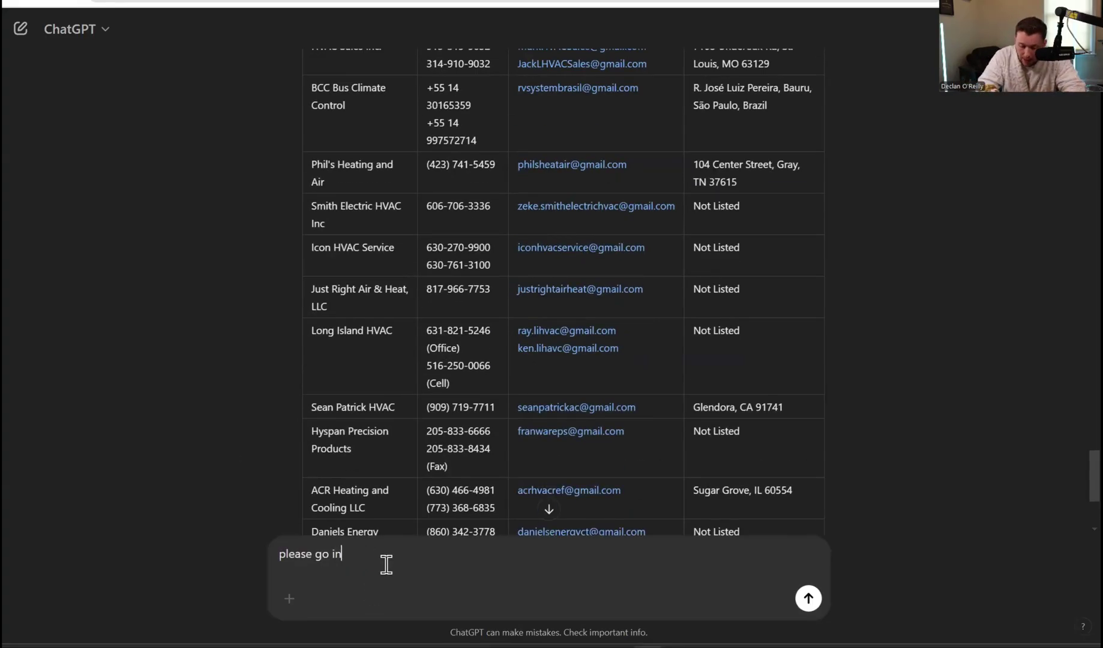
type("and find t")
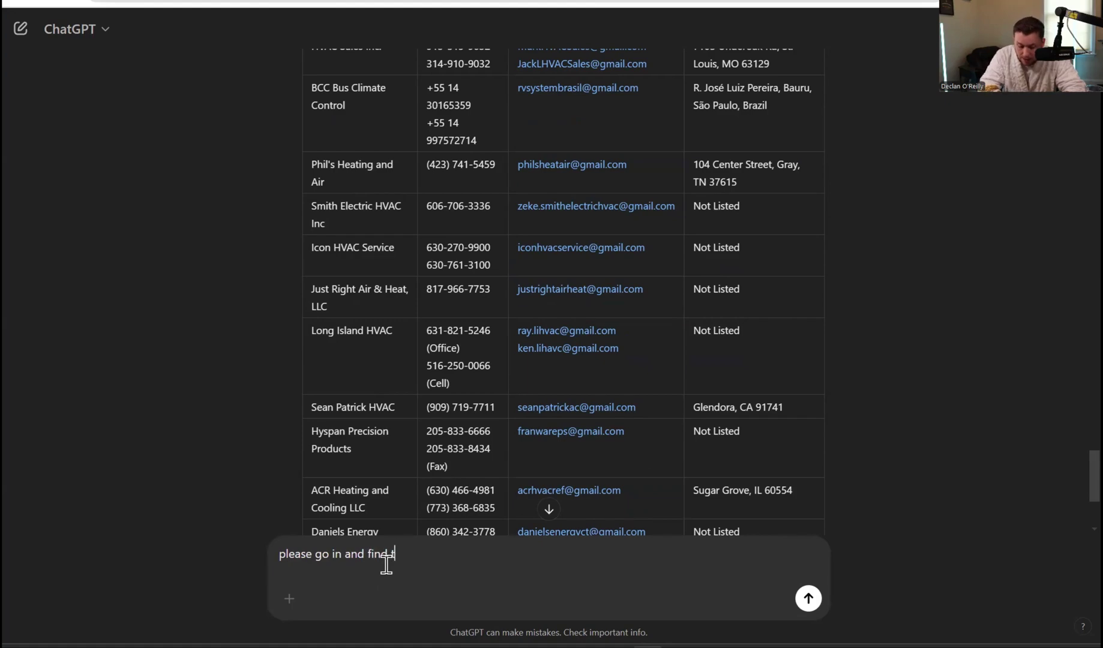
type("he business that ")
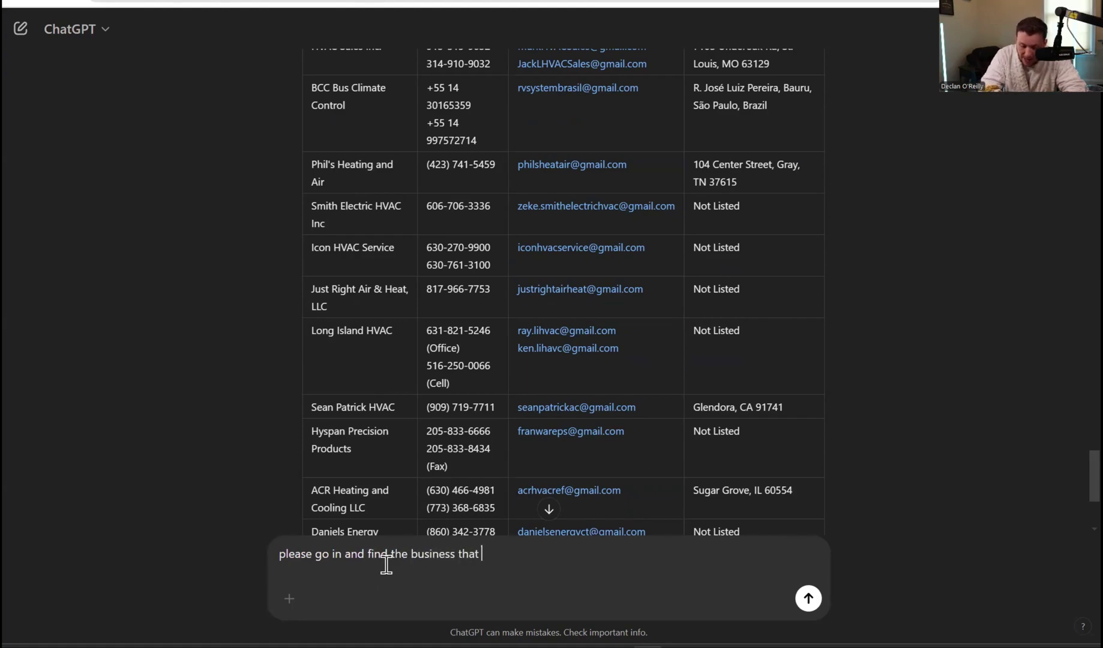
type("need saas an")
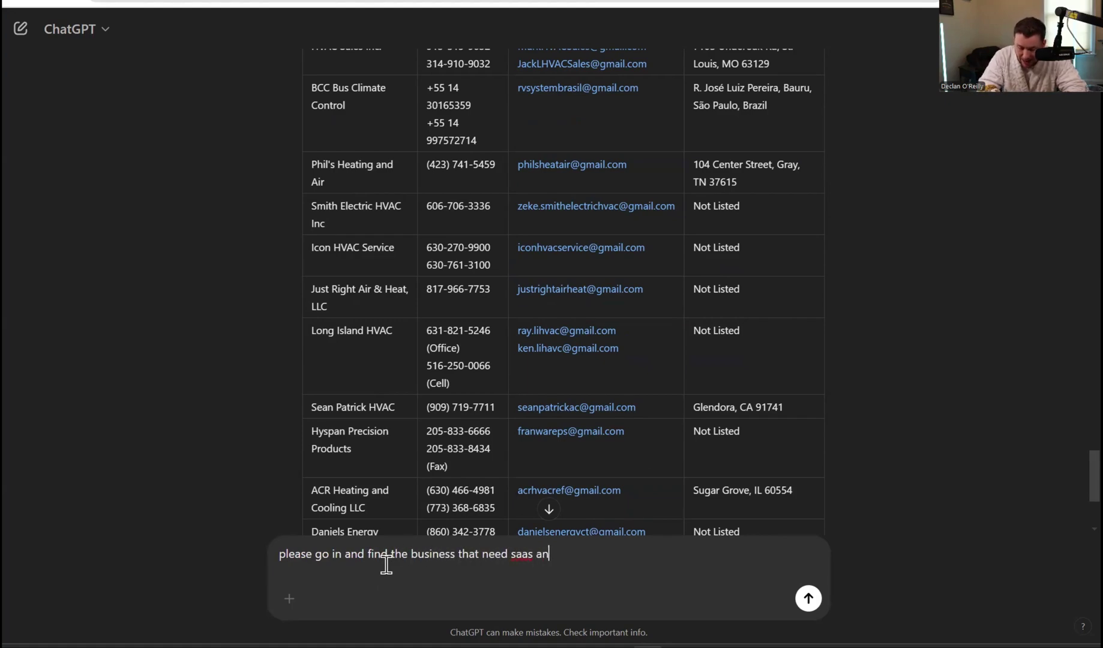
type("d marketing t")
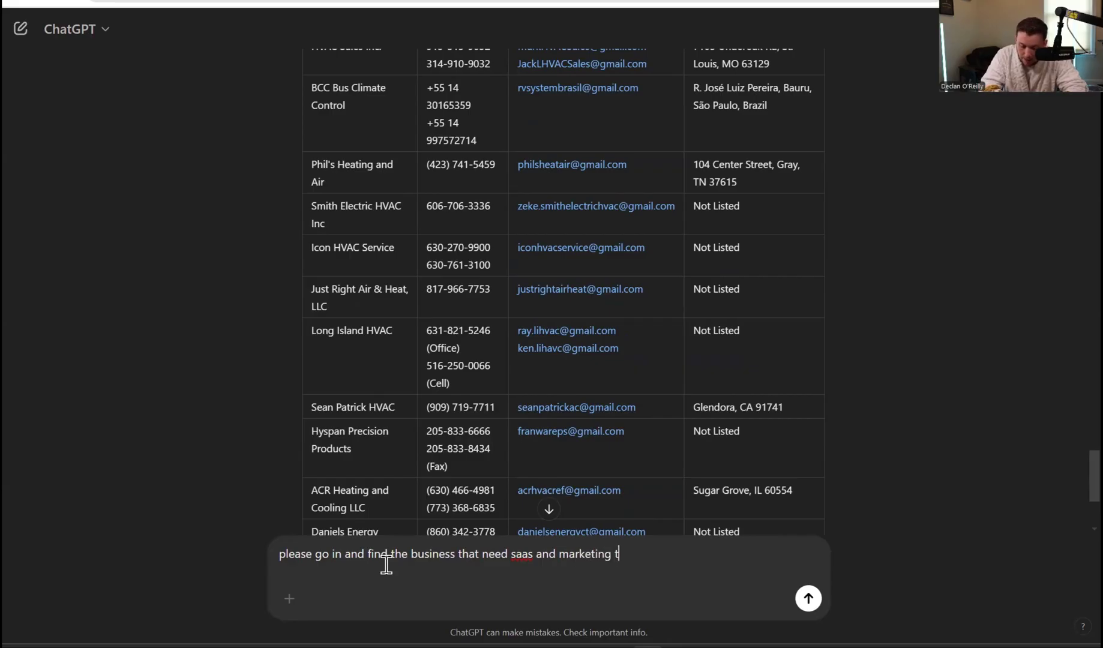
type("he most like t")
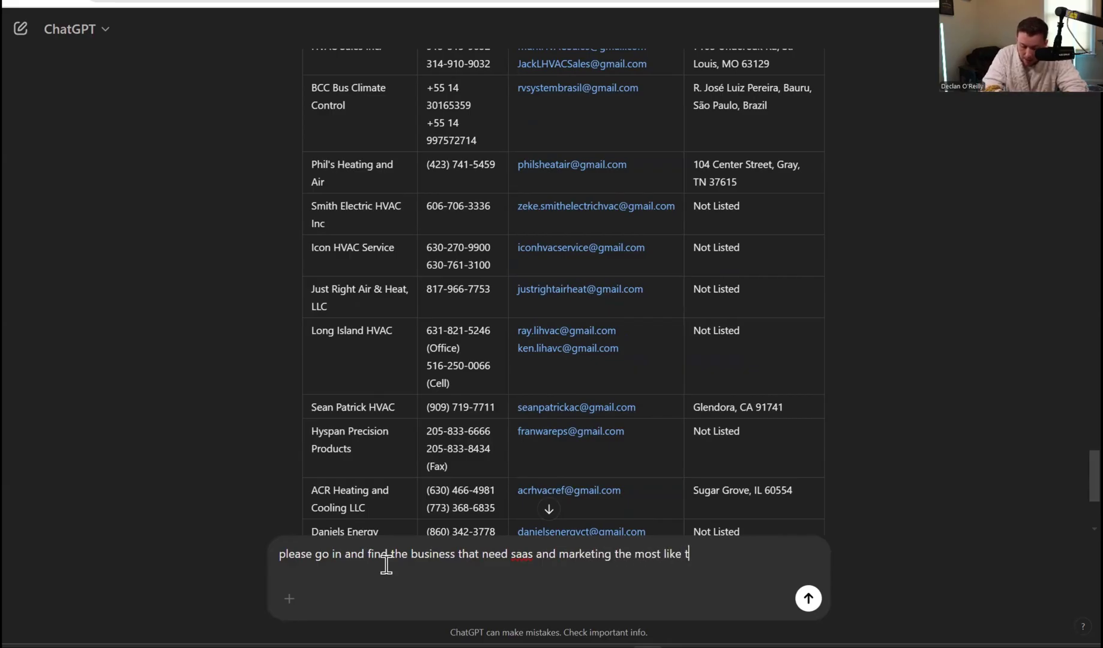
type("hey have the worst ")
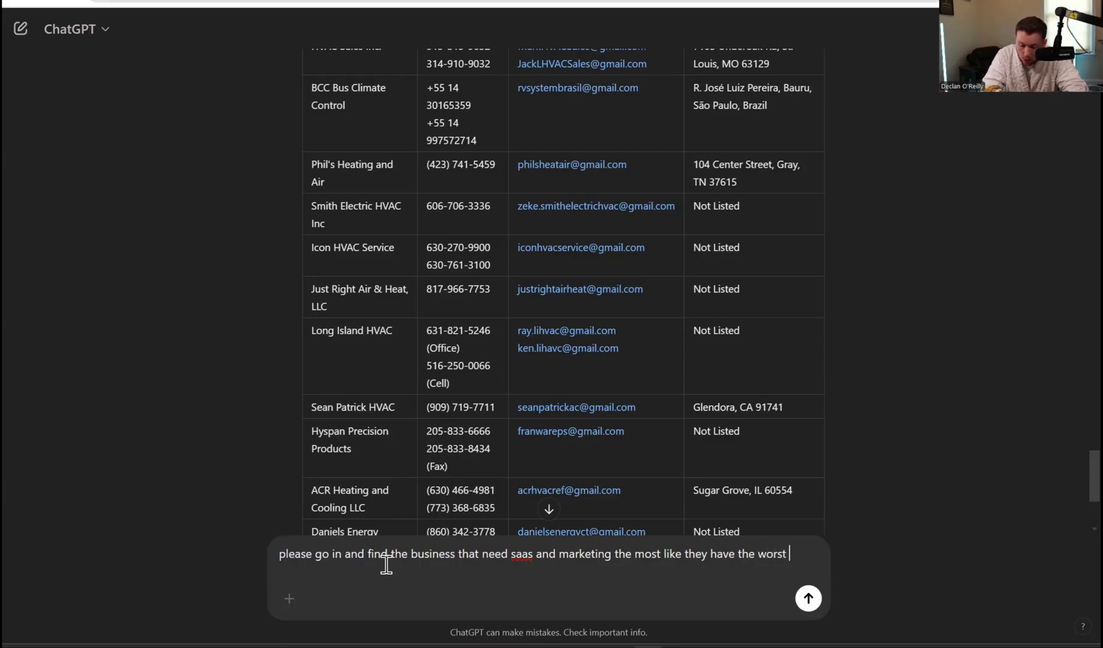
type("online presence")
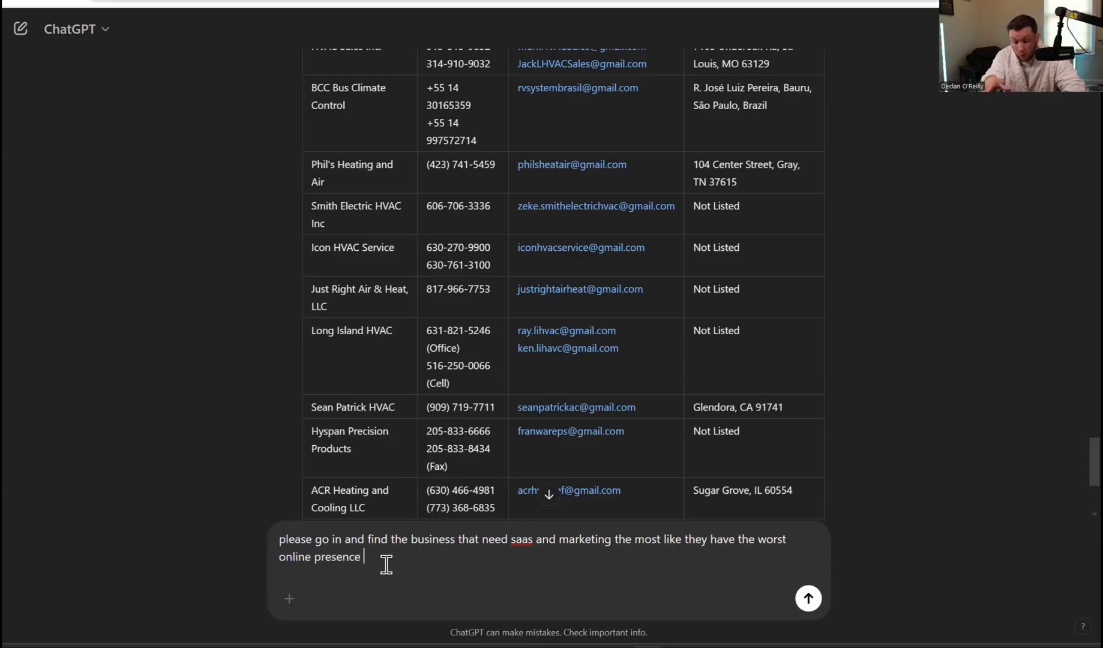
key("BackSpace")
type(". (i am an agency looking ofr leads)")
Send the lead-qualification request and read ChatGPT's ranked list of weak-presence HVAC businesses.
key("Return")
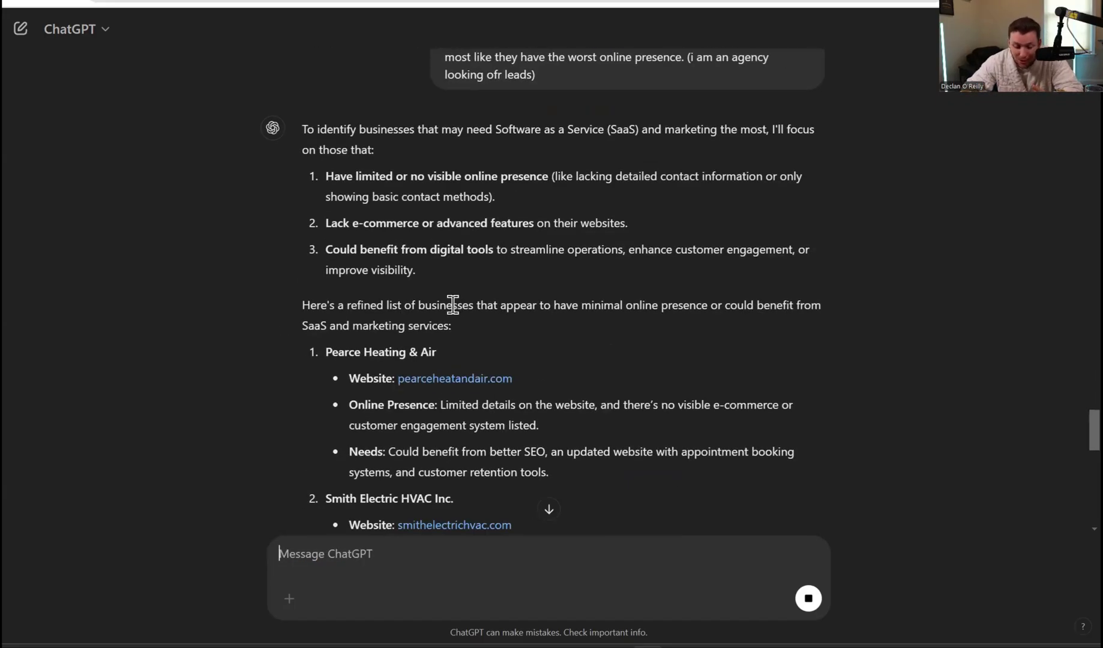
scroll(451, 305, "down", 3)
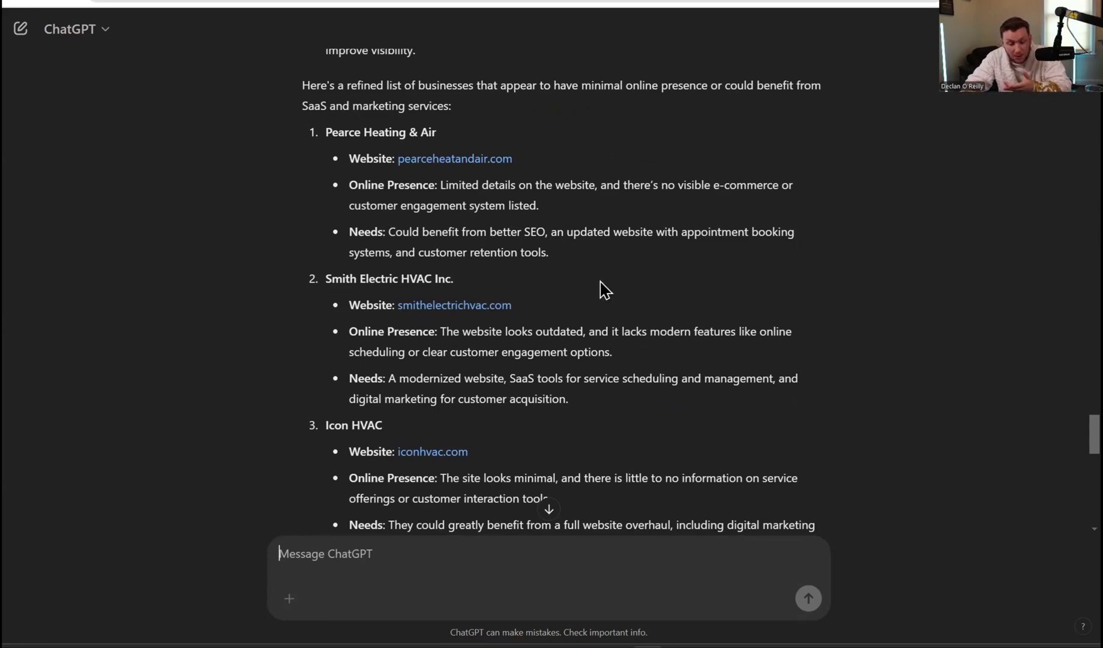
scroll(567, 290, "down", 10)
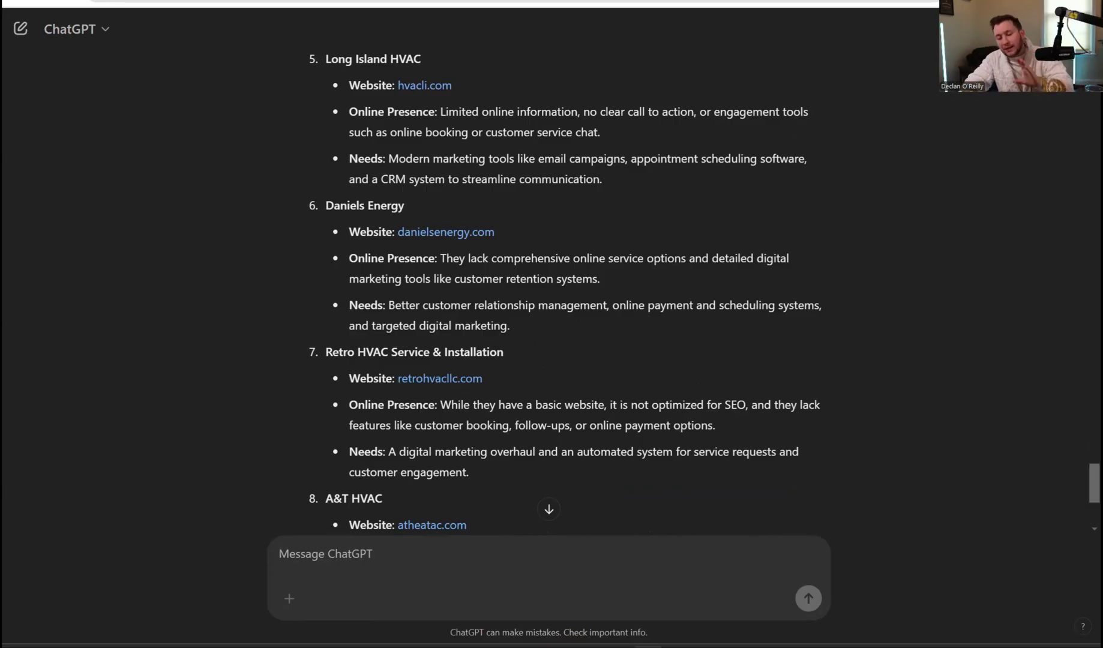
scroll(735, 384, "up", 10)
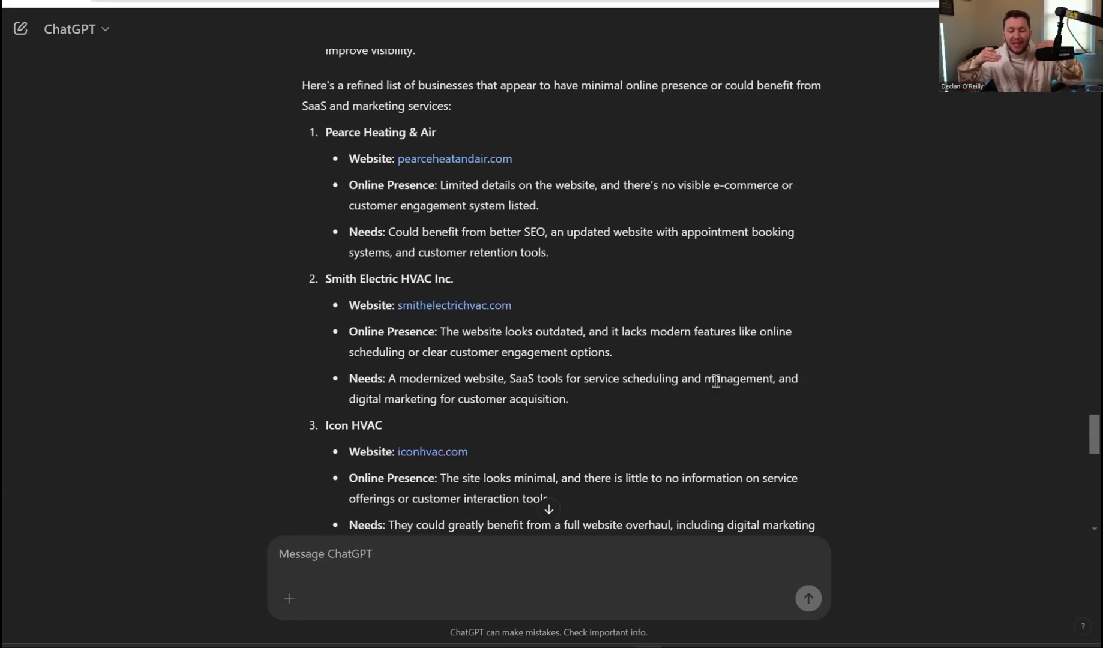
Glance at the Google gmail results, then read the reply down to its outreach suggestions.
left_click(485, 18)
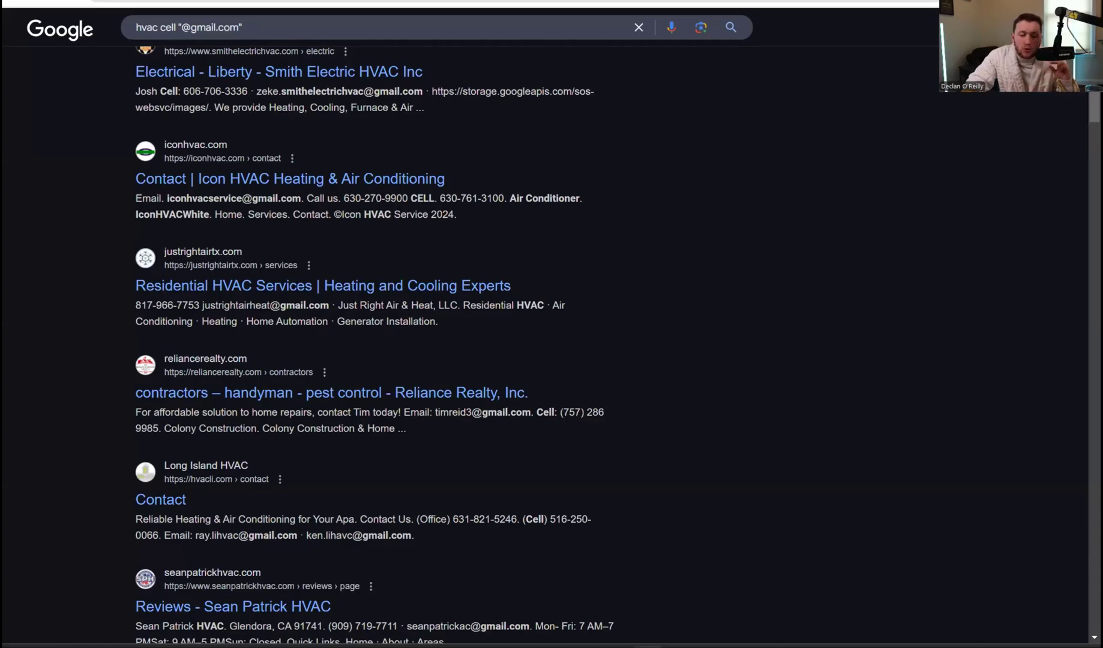
left_click(222, 3)
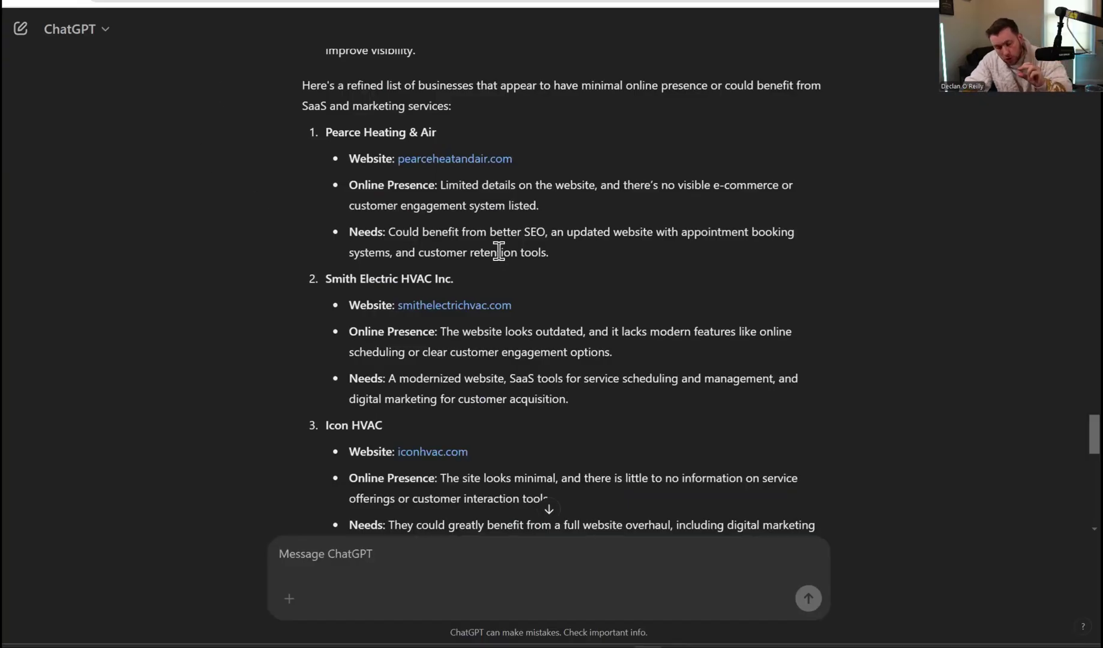
scroll(490, 300, "down", 12)
scroll(494, 303, "down", 1)
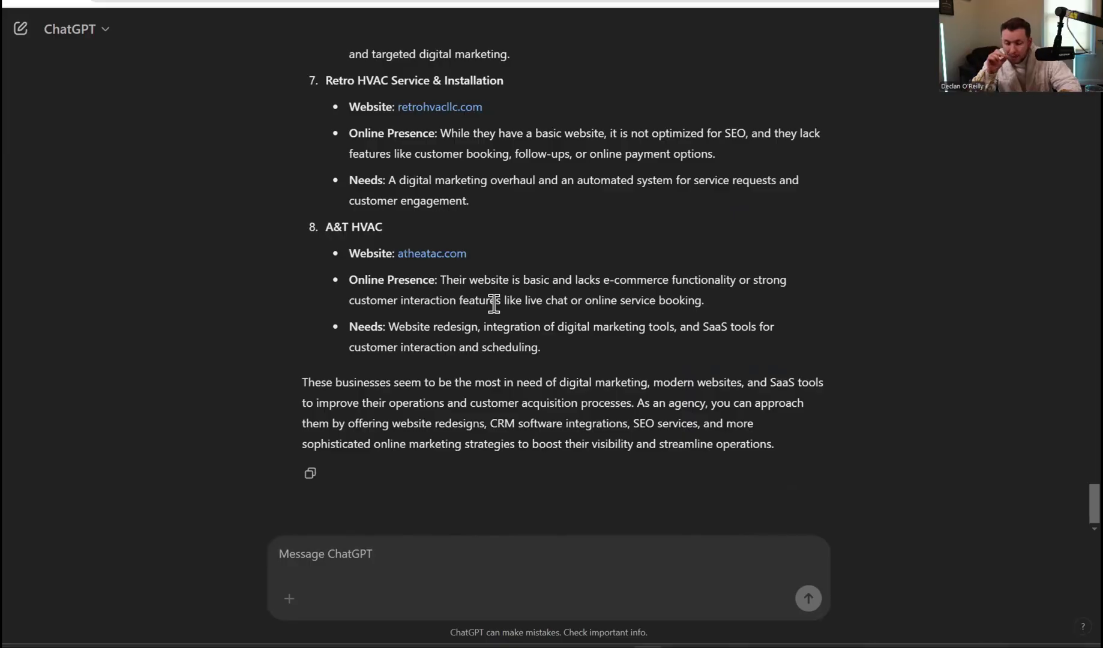
Compare the Google gmail-and-cell results with ChatGPT's HVAC business list.
key("ctrl+Tab")
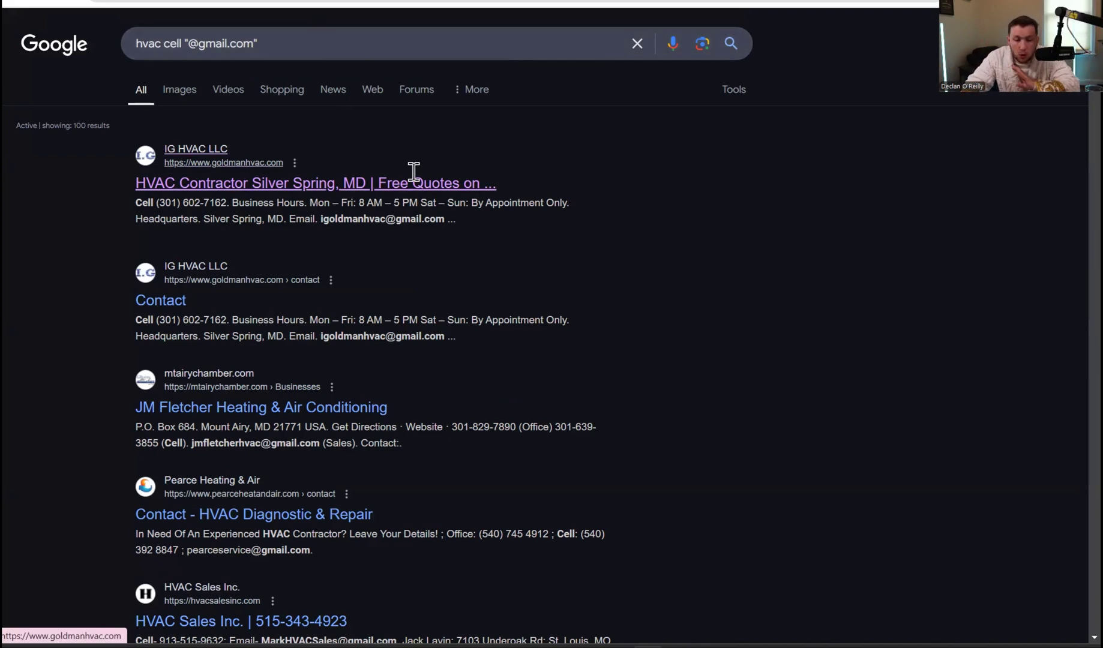
key("ctrl+shift+Tab")
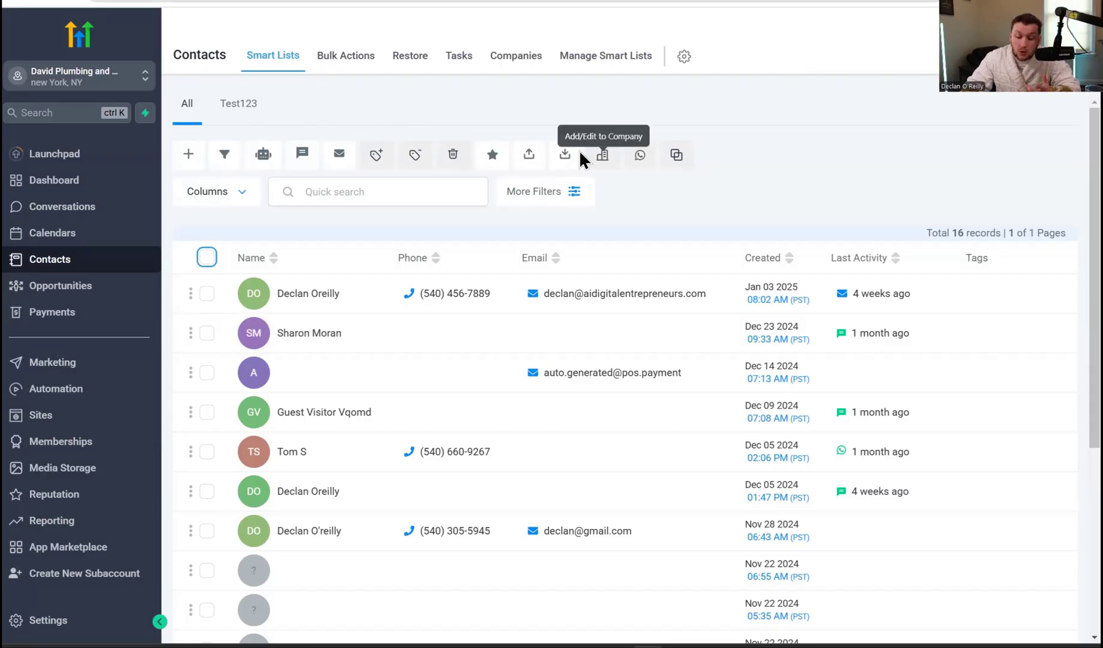
left_click(207, 258)
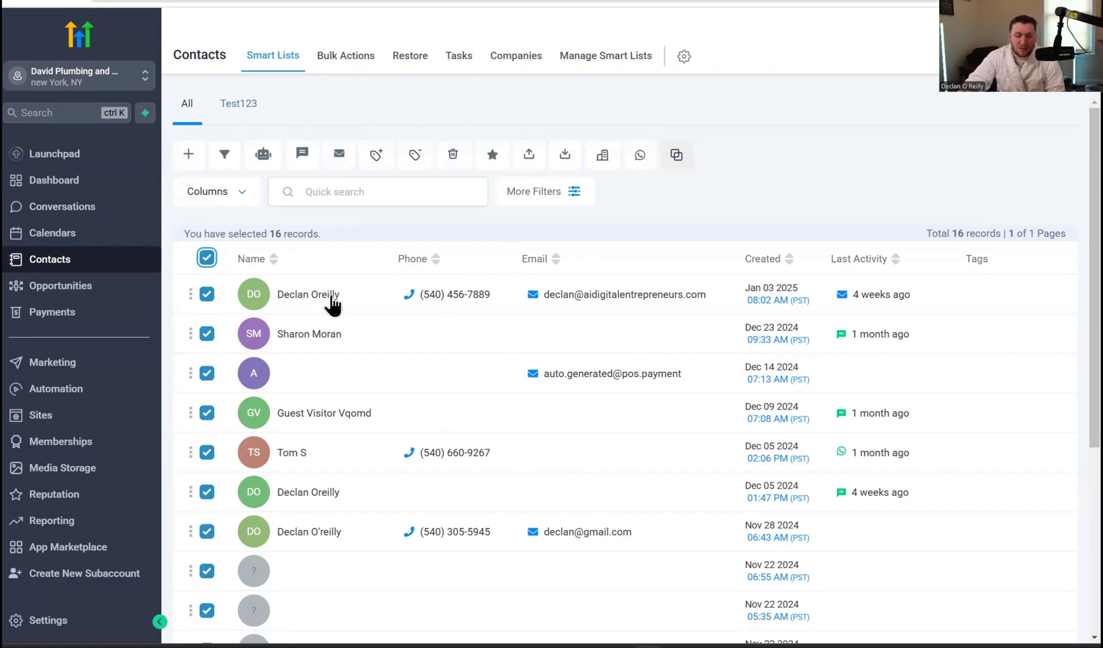
left_click(207, 255)
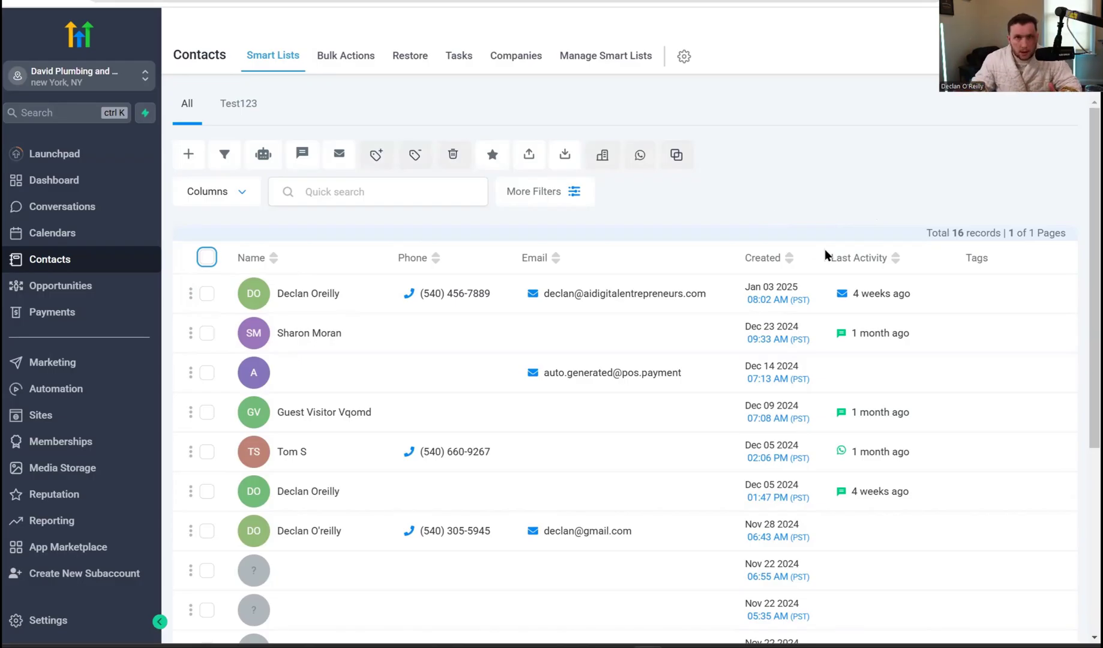
left_click(207, 258)
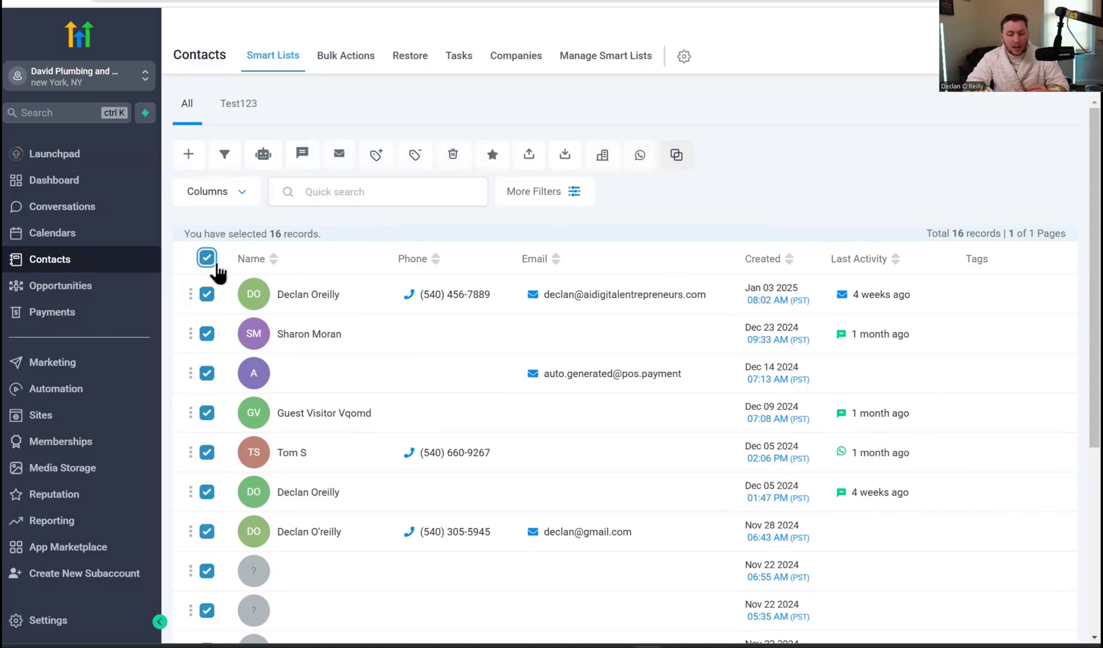
left_click(207, 257)
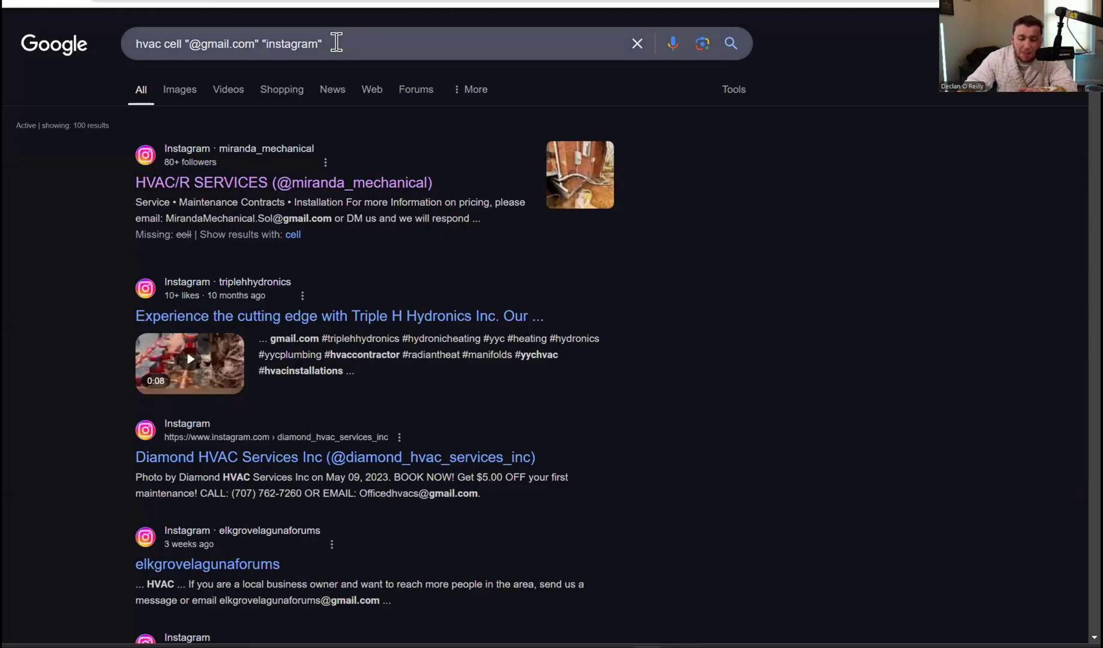
left_click(398, 193)
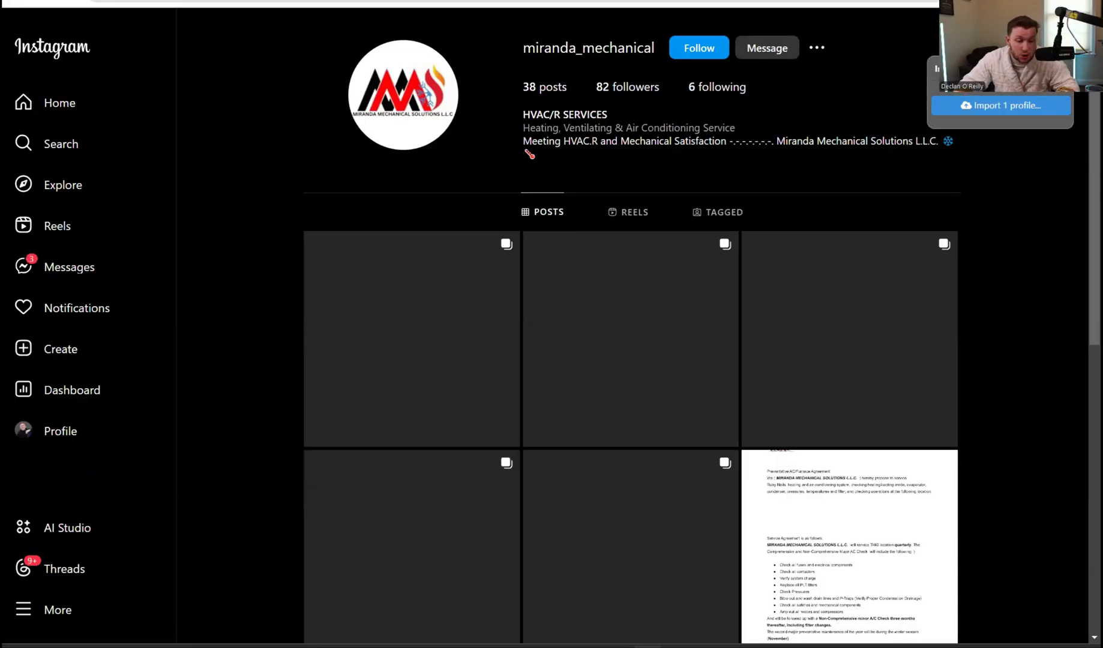
key("alt+Left")
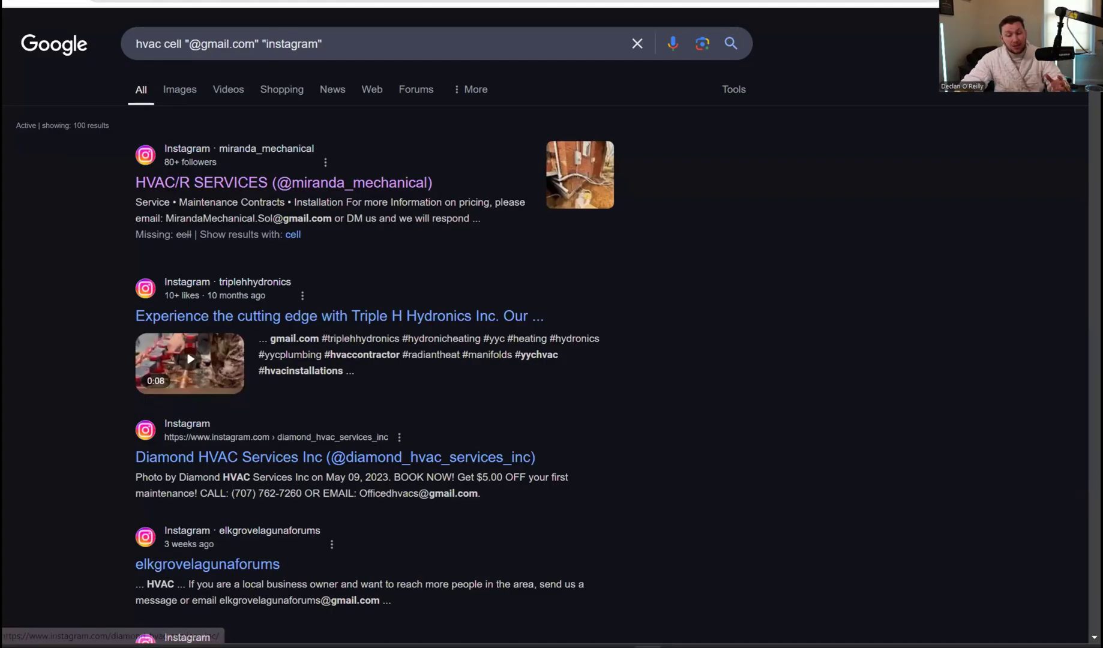
double_click(318, 43)
left_click(333, 44)
left_click(861, 338)
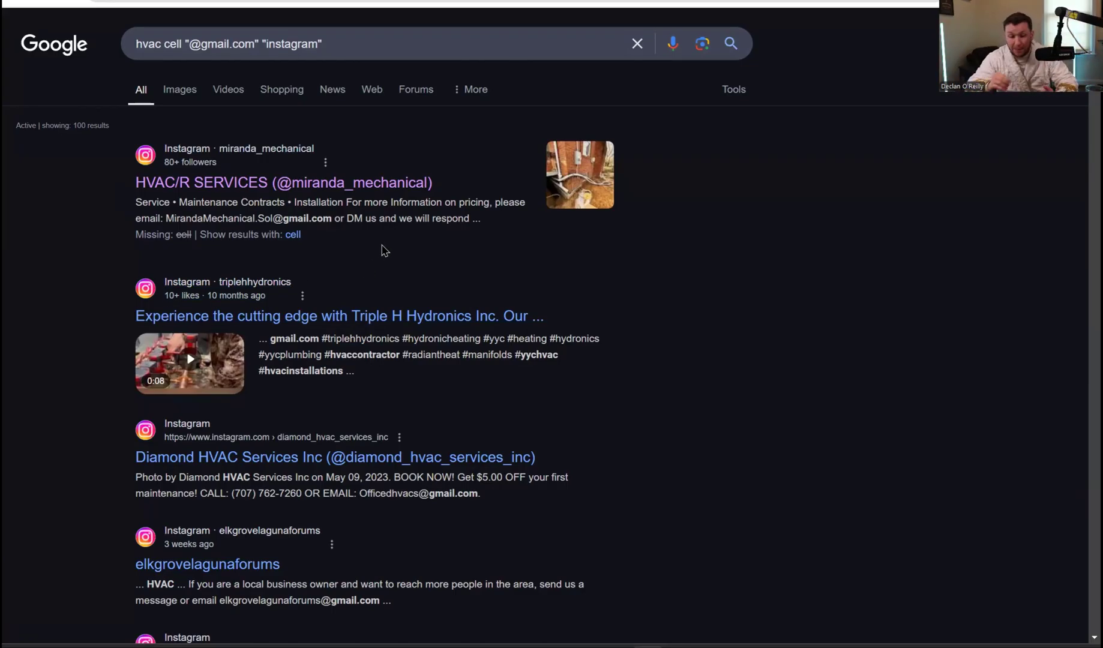
left_click(402, 43)
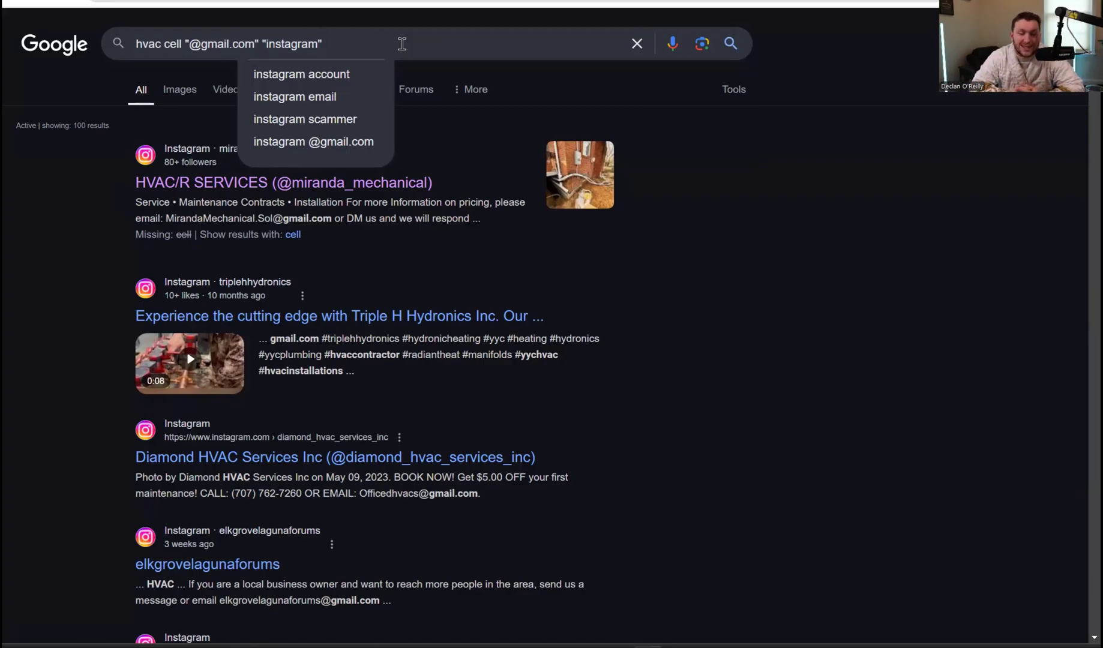
scroll(487, 332, "down", 8)
scroll(489, 328, "down", 8)
scroll(489, 330, "up", 10)
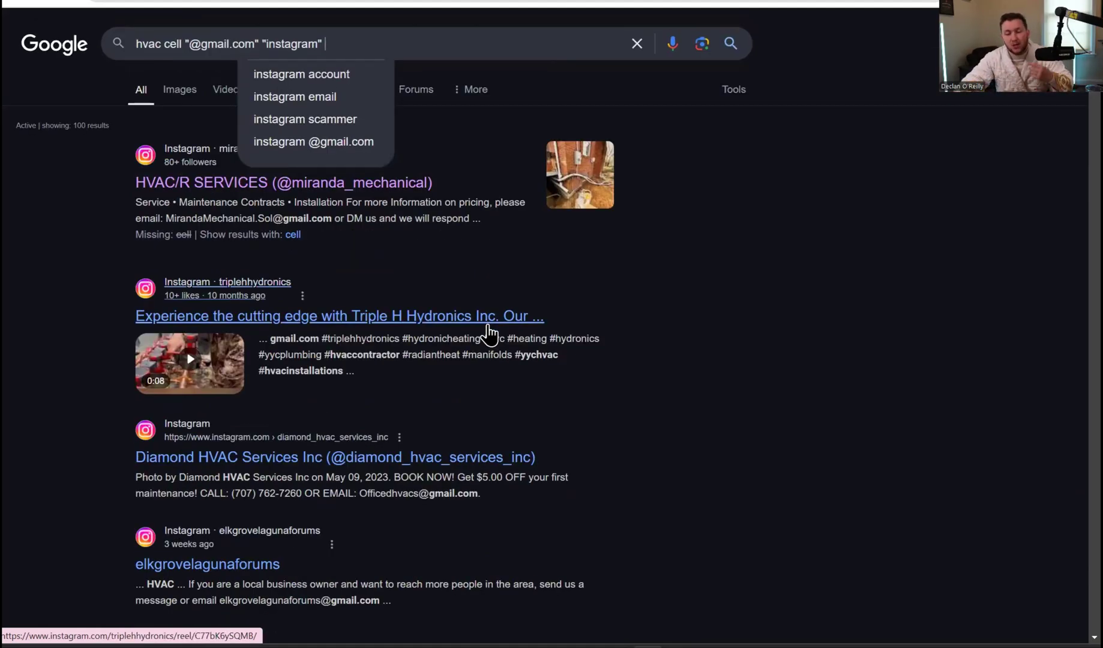
Dismiss the search suggestions and put the cursor back in the Google search query.
left_click(804, 196)
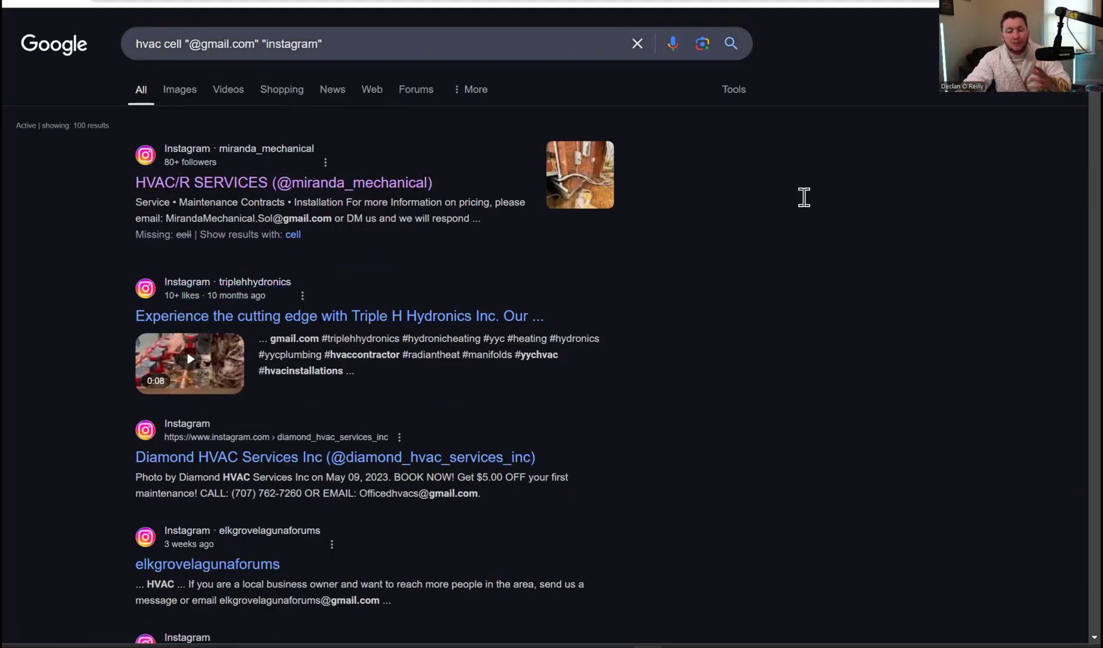
left_click(318, 44)
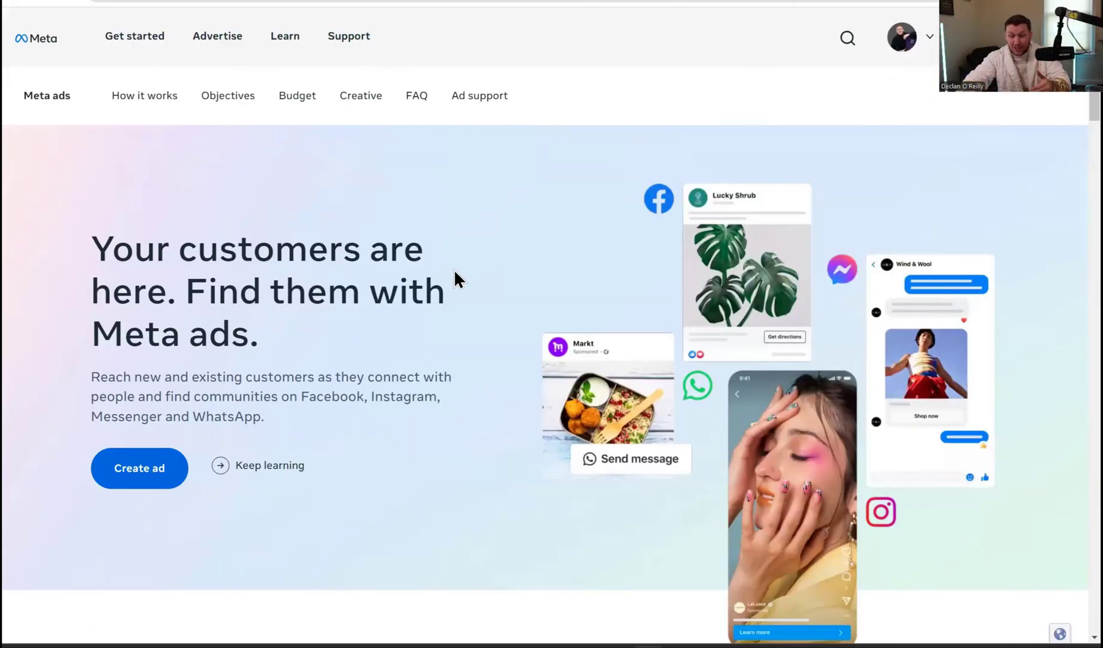
Compare Meta's ads page with the Google Ads homepage offering $1500 in Ads credit.
key("alt+Tab")
scroll(660, 239, "down", 5)
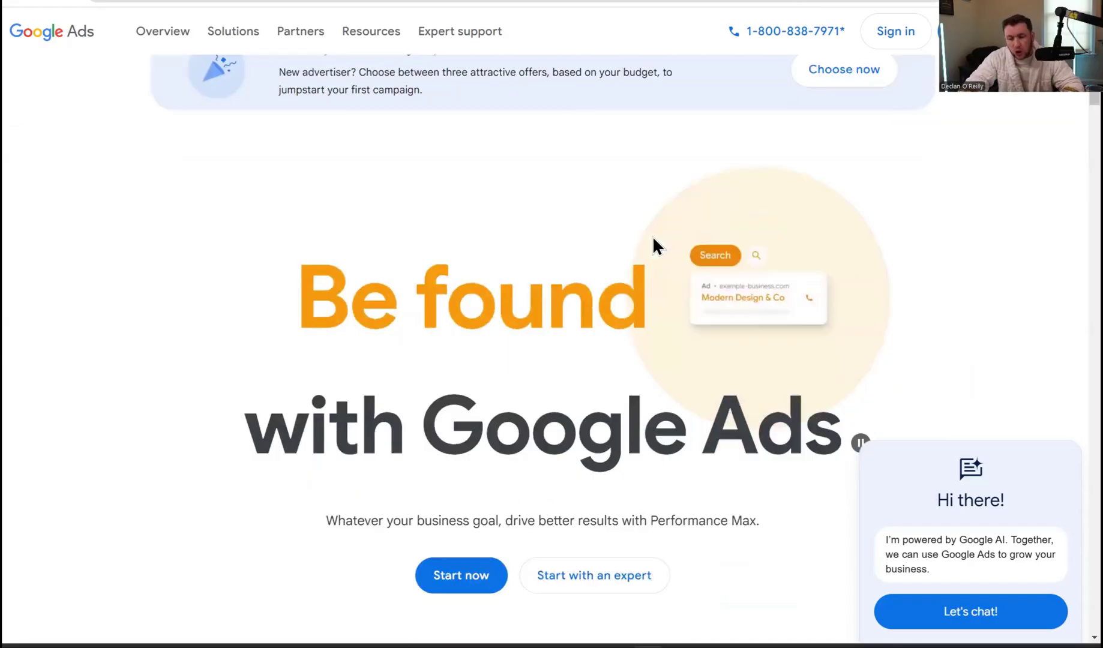
scroll(480, 260, "up", 7)
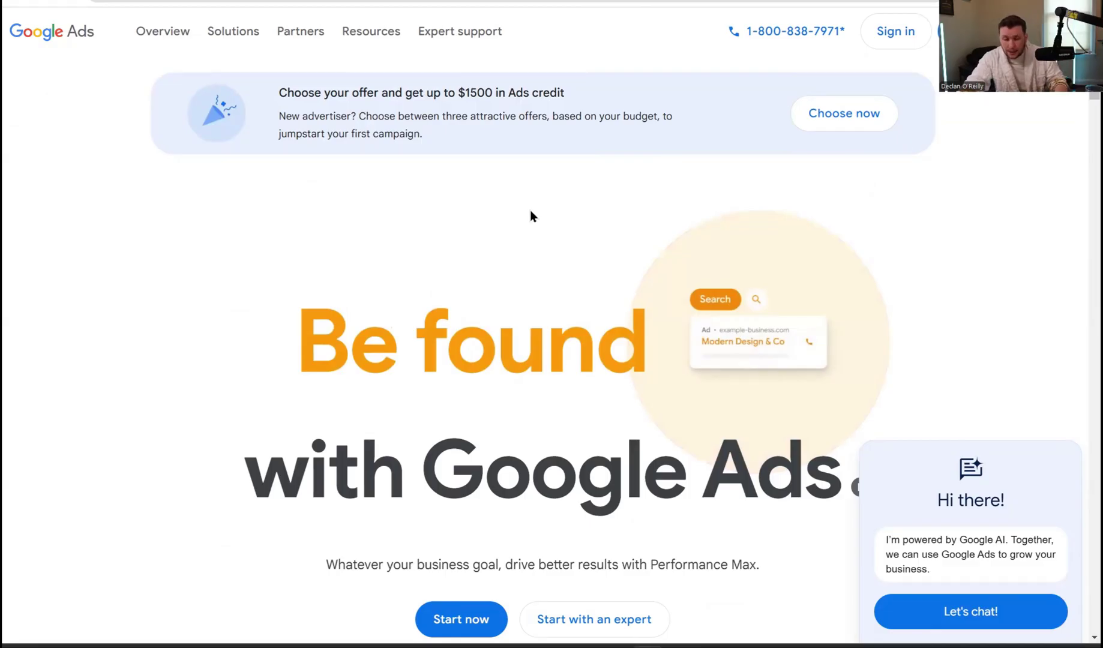
mouse_move(795, 32)
key("ctrl+Tab")
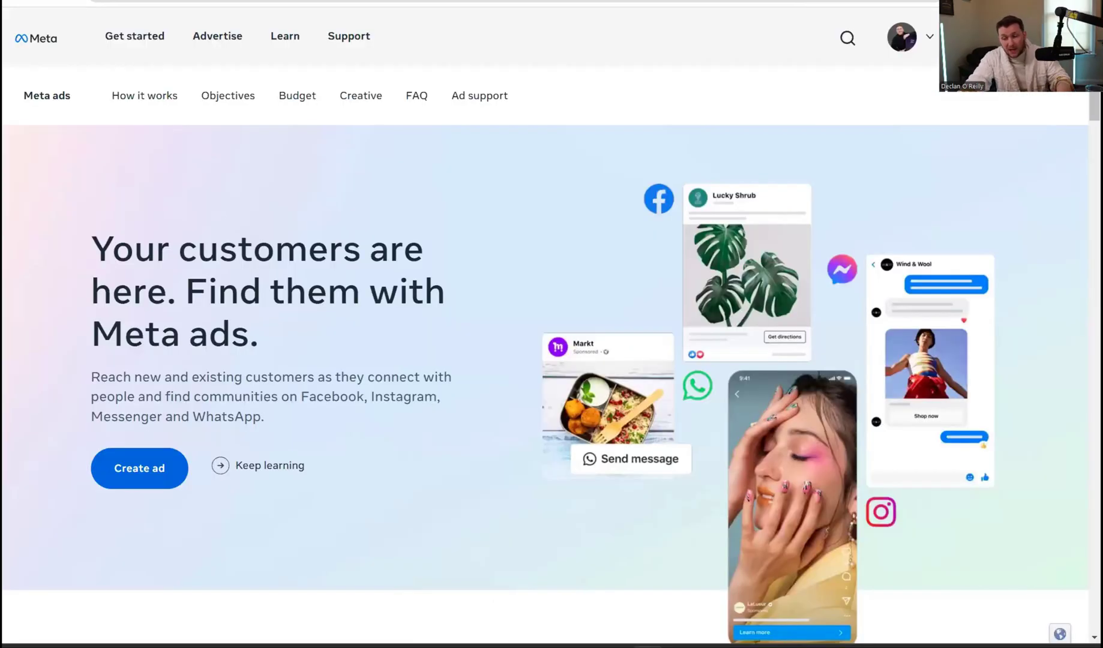
key("ctrl+shift+Tab")
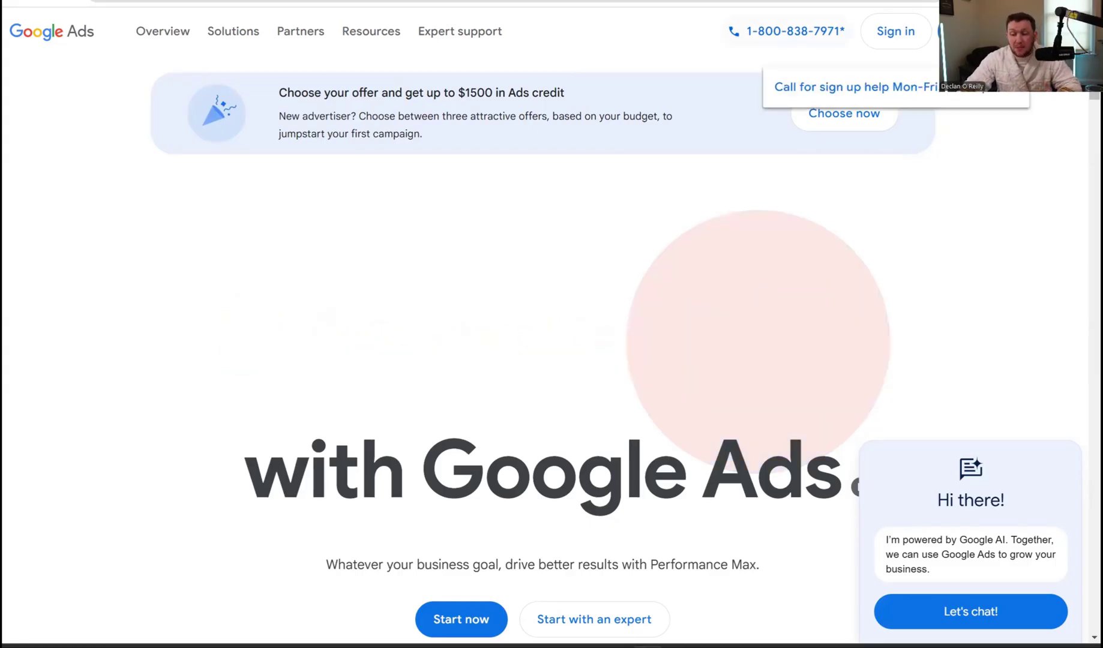
key("ctrl+Tab")
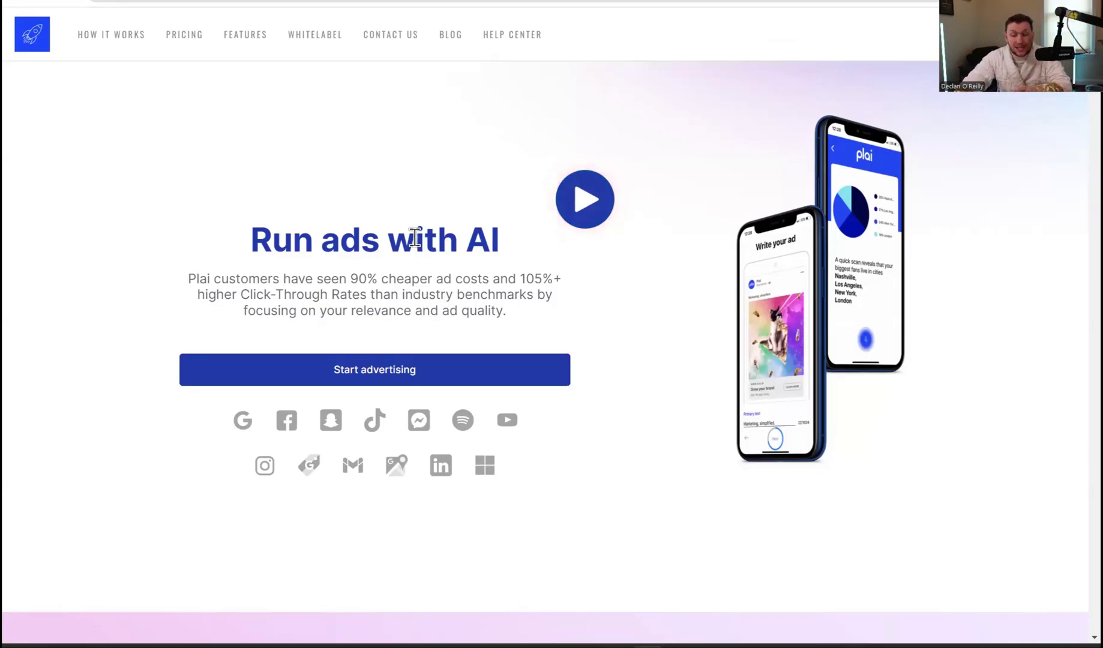
left_click(777, 2)
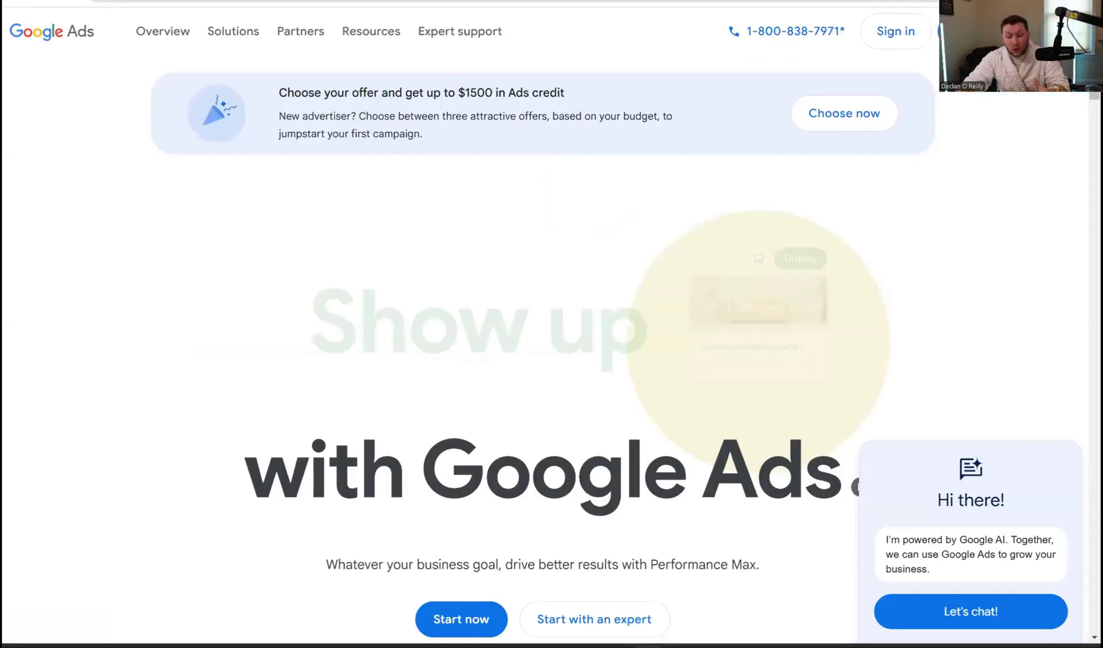
Switch over to the Meta ads page.
key("ctrl+Tab")
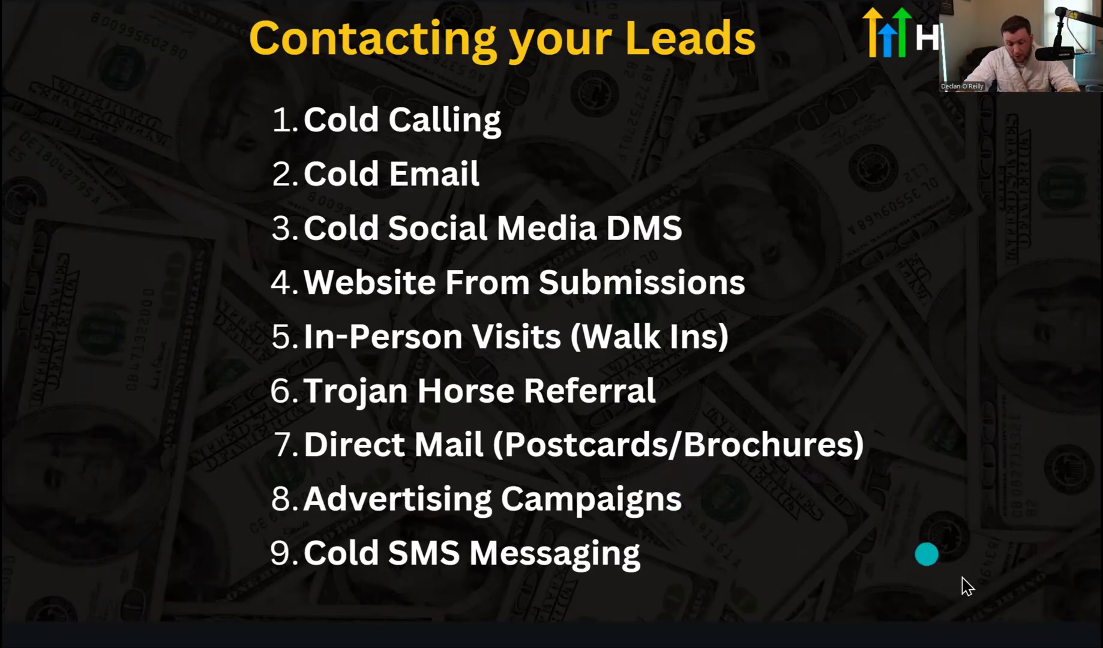
Bring up the GoHighLevel Contacts list and select all 16 contact records.
left_click(1063, 630)
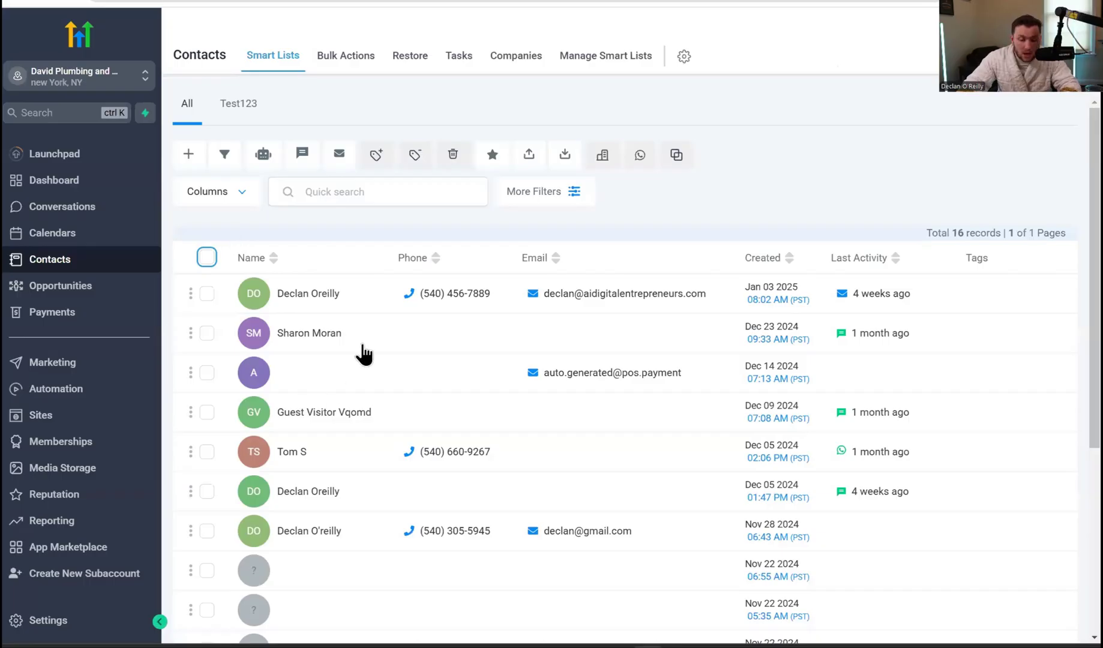
left_click(206, 257)
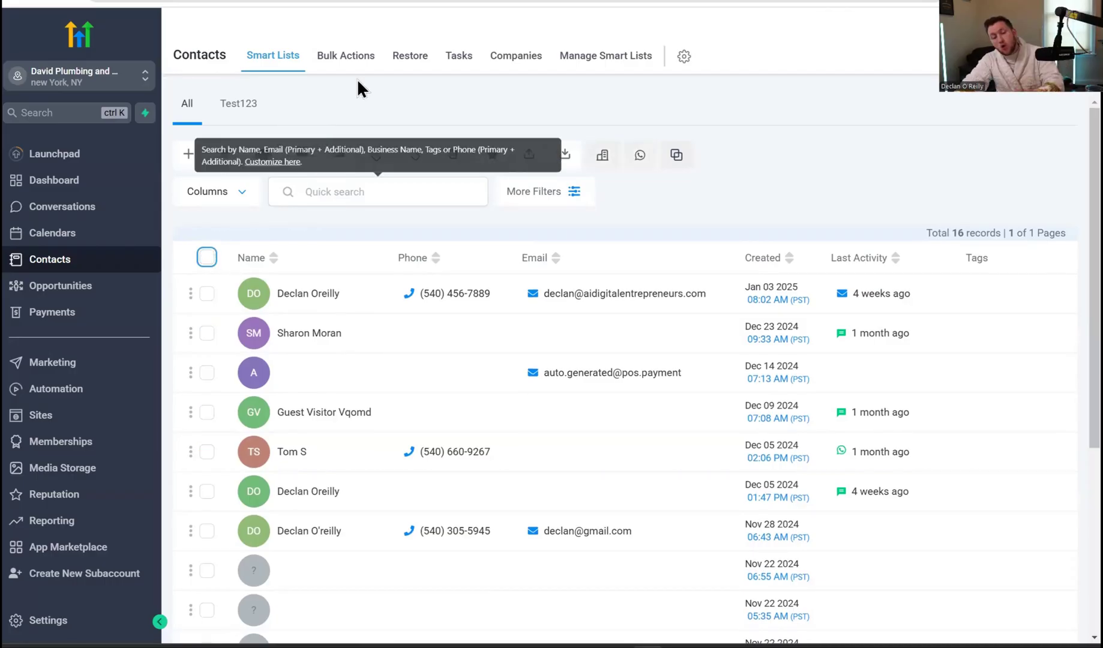